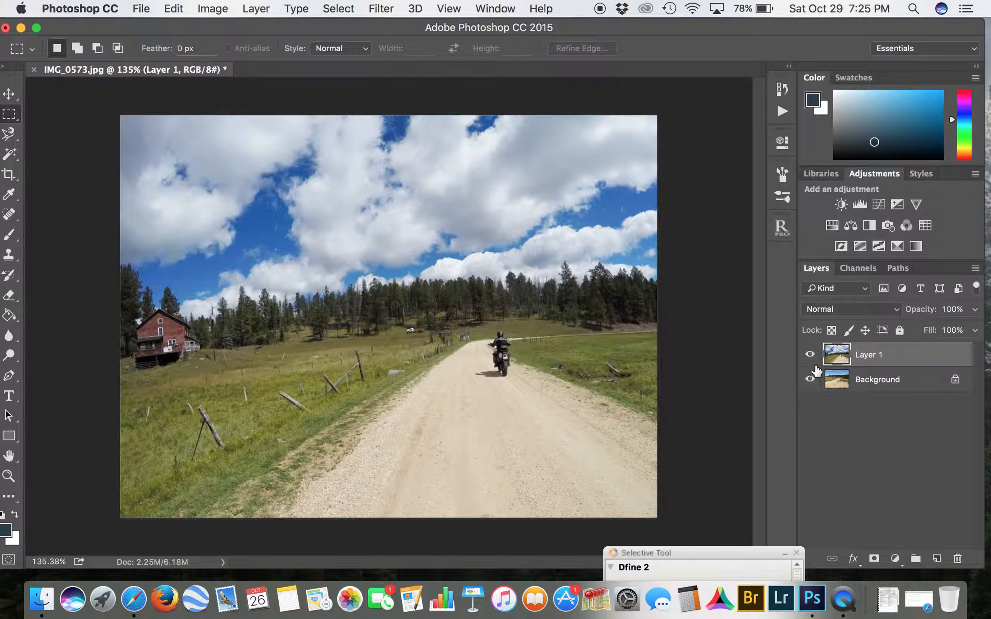
Step: Hide the upper layer, then rename the Background layer to 1 and the upper layer to sky
click(810, 354)
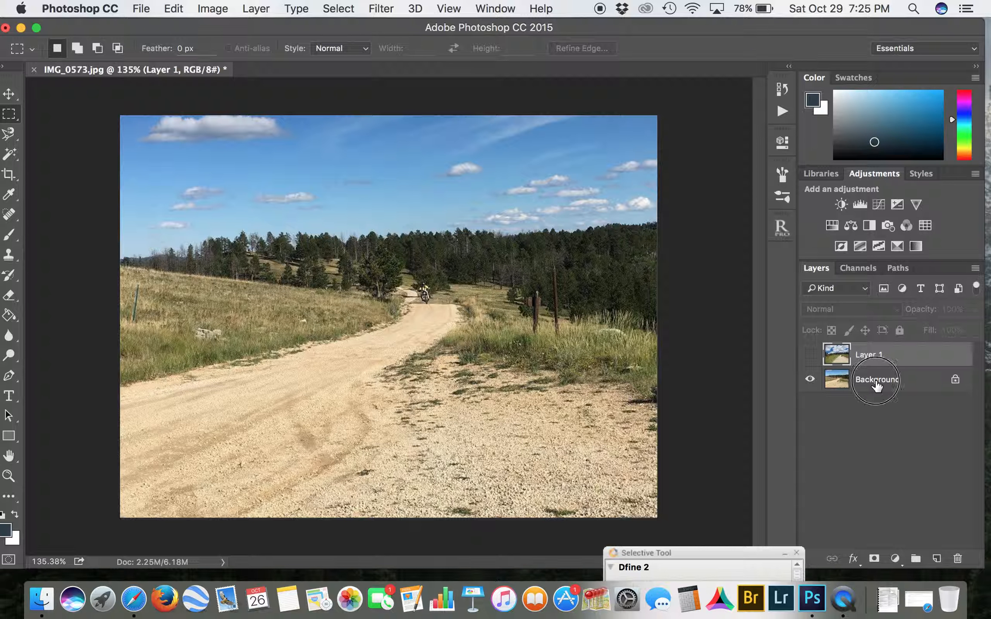
double_click(858, 382)
text(1)
key(Return)
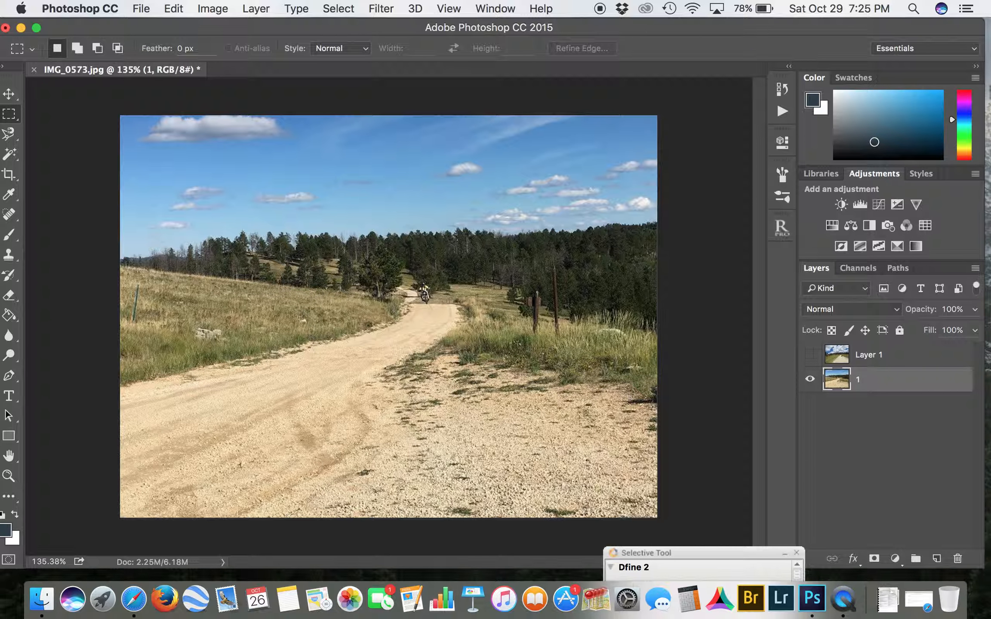
double_click(871, 355)
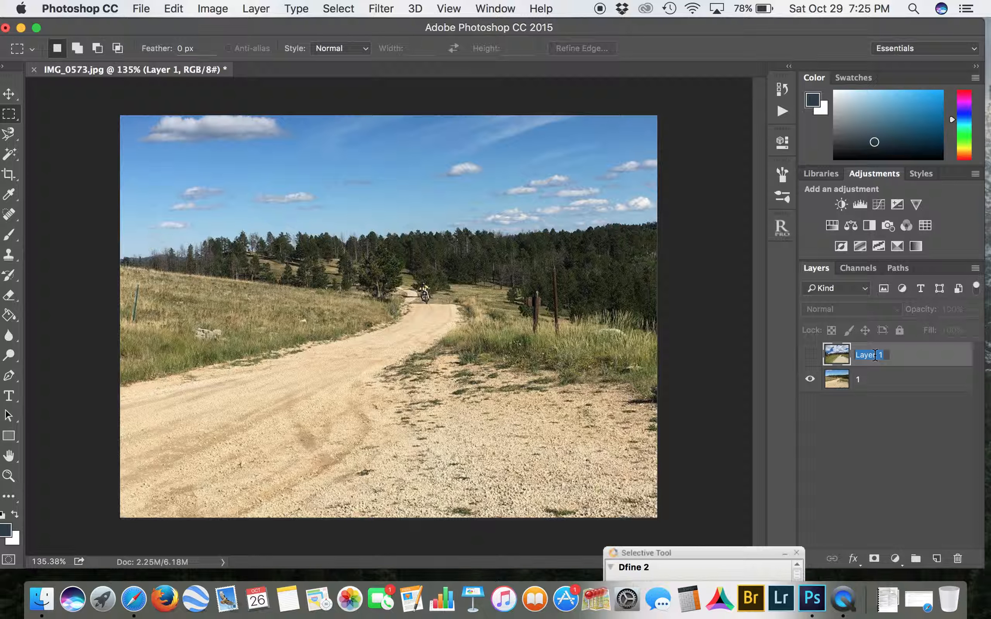
text(s)
key(Return)
Step: Compare the Red, Green and Blue channels of layer 1, then duplicate the Blue channel and rename the copy skyMask
click(890, 379)
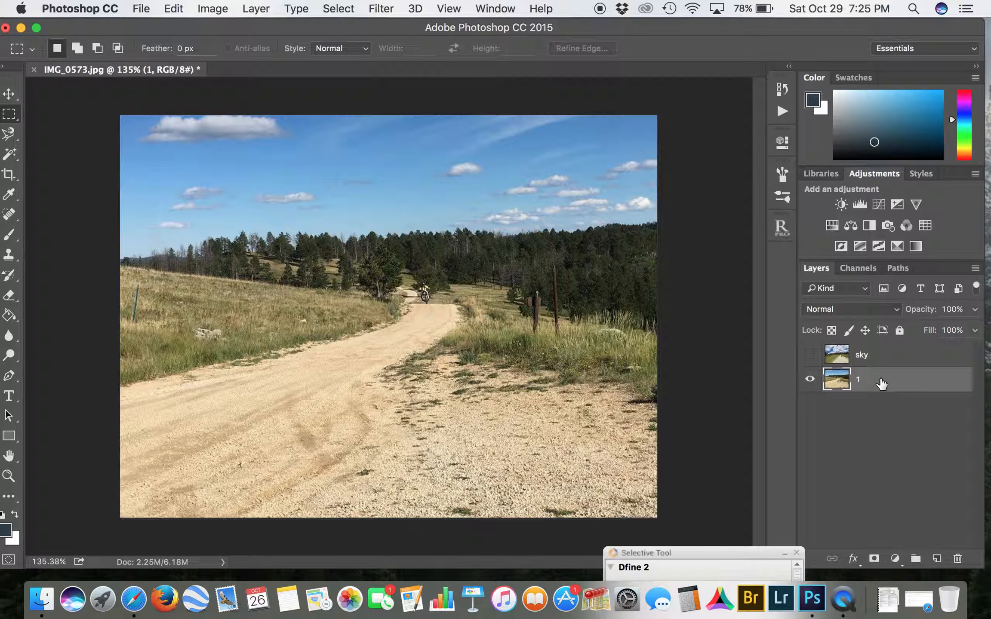
click(860, 269)
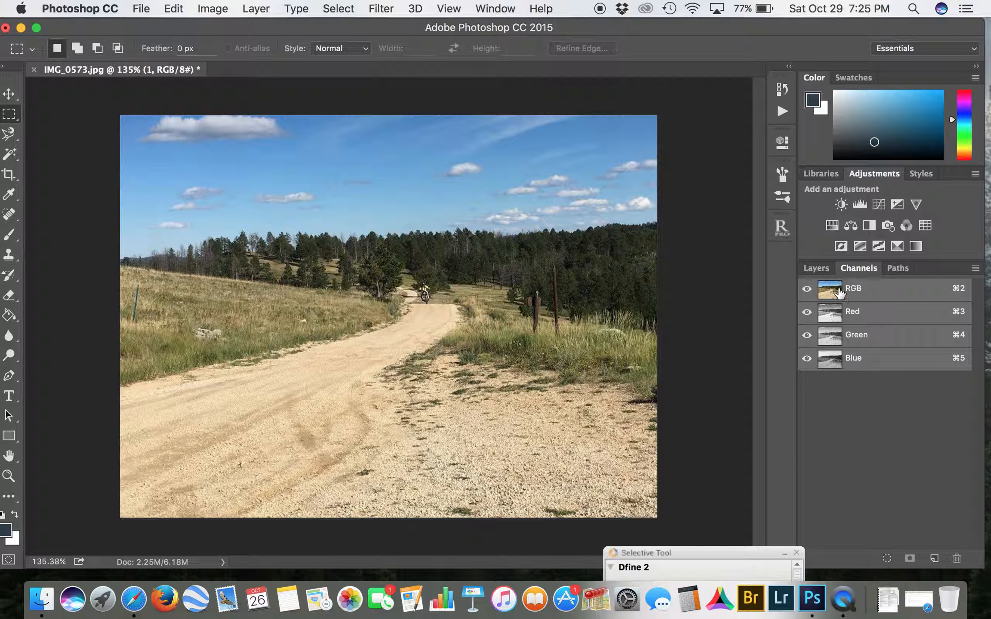
click(864, 316)
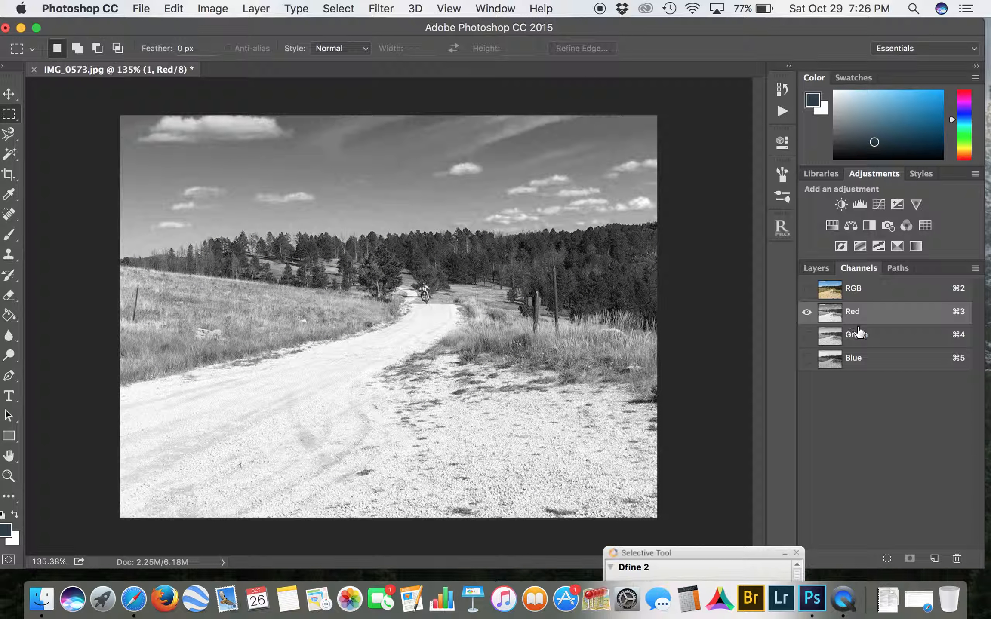
click(864, 344)
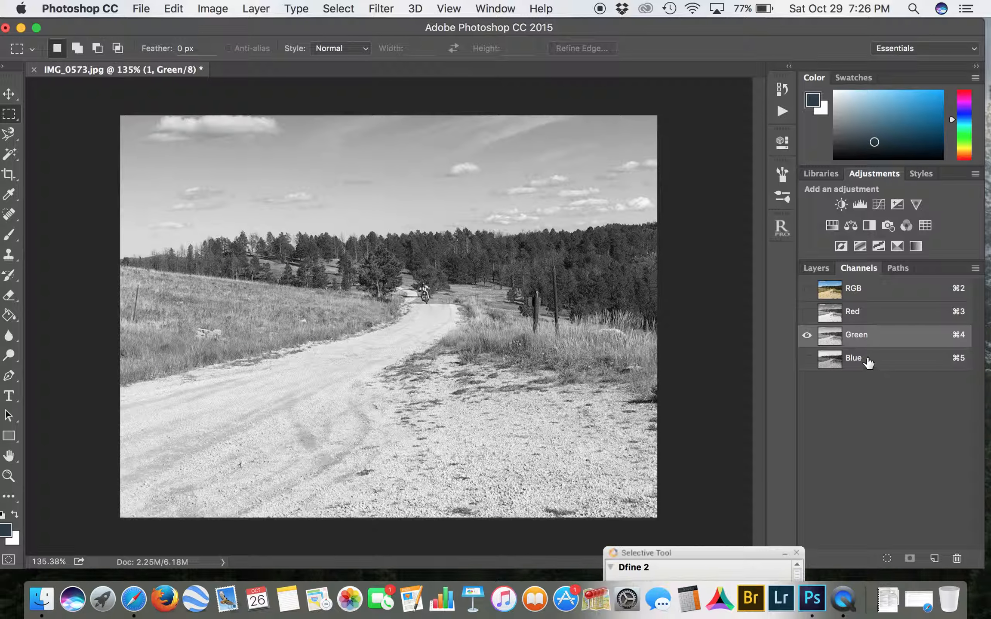
click(868, 361)
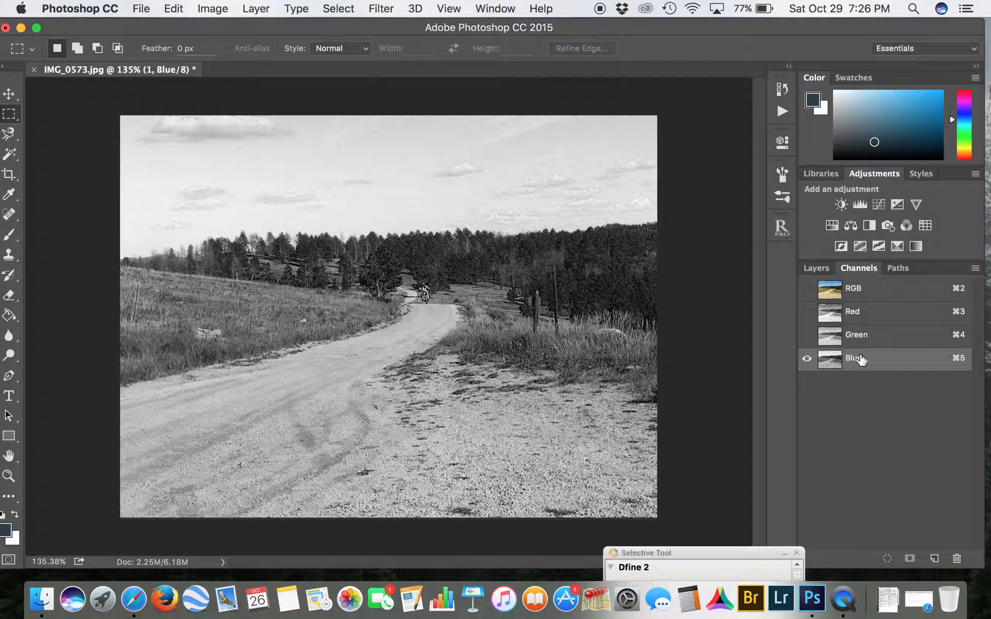
drag(854, 357, 937, 564)
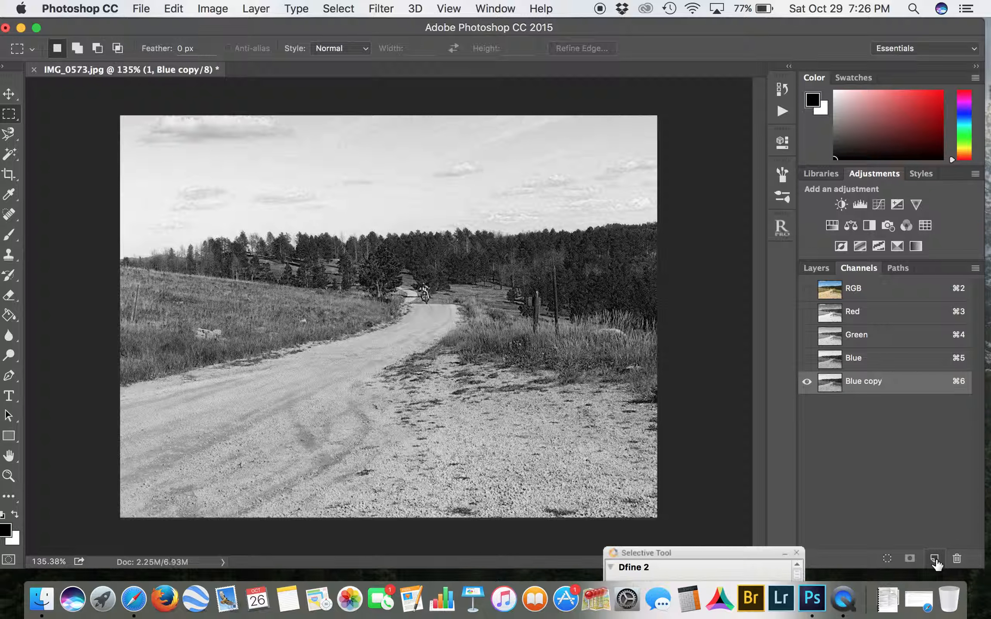
double_click(865, 381)
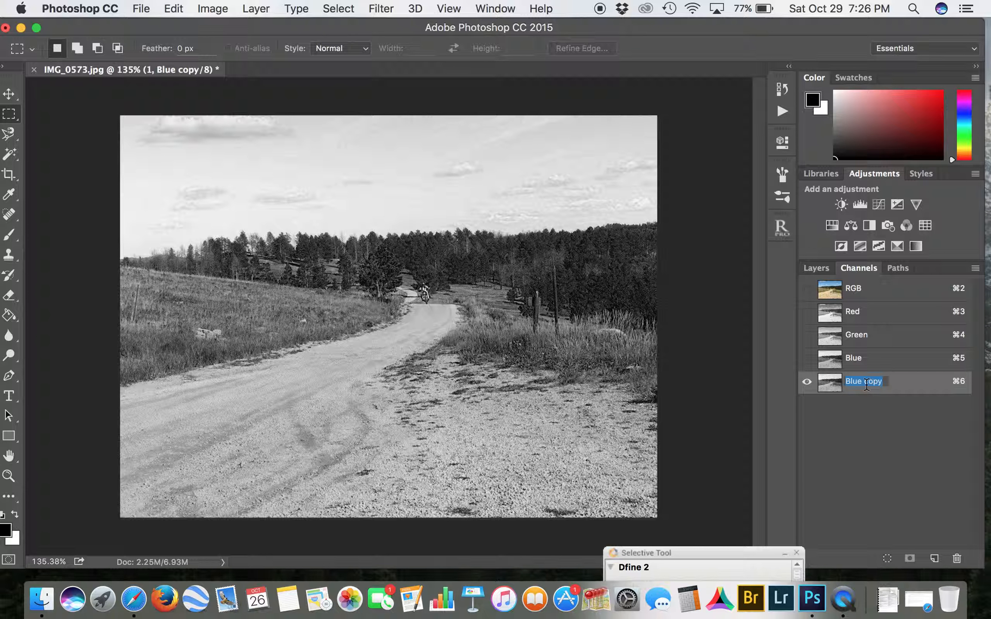
text(skyM)
key(Return)
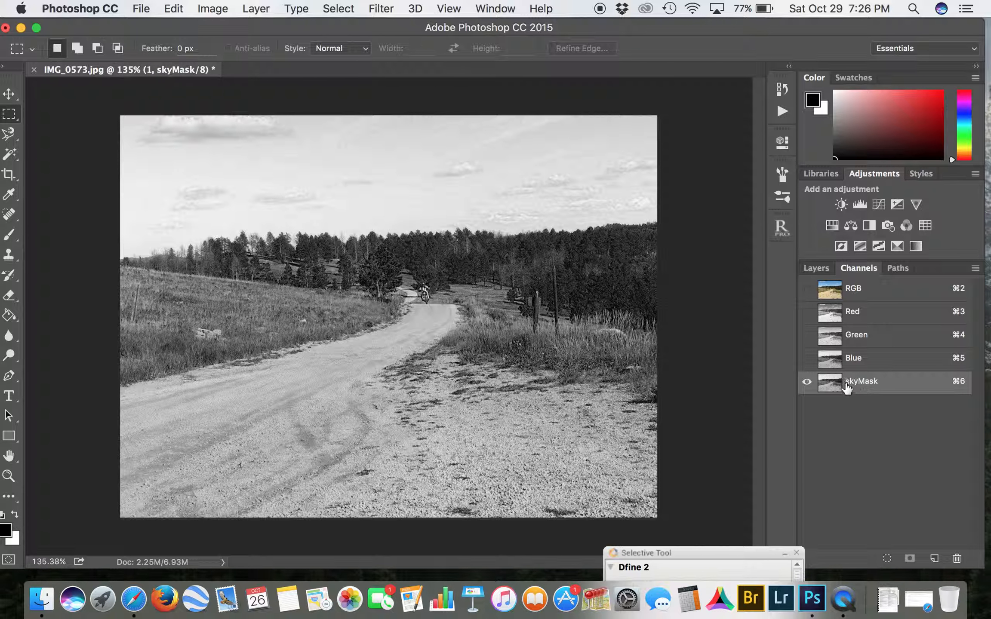
Step: Apply Levels to the skyMask channel, raising the black input to 141 and lowering the white input to separate bright sky from dark ground
click(173, 9)
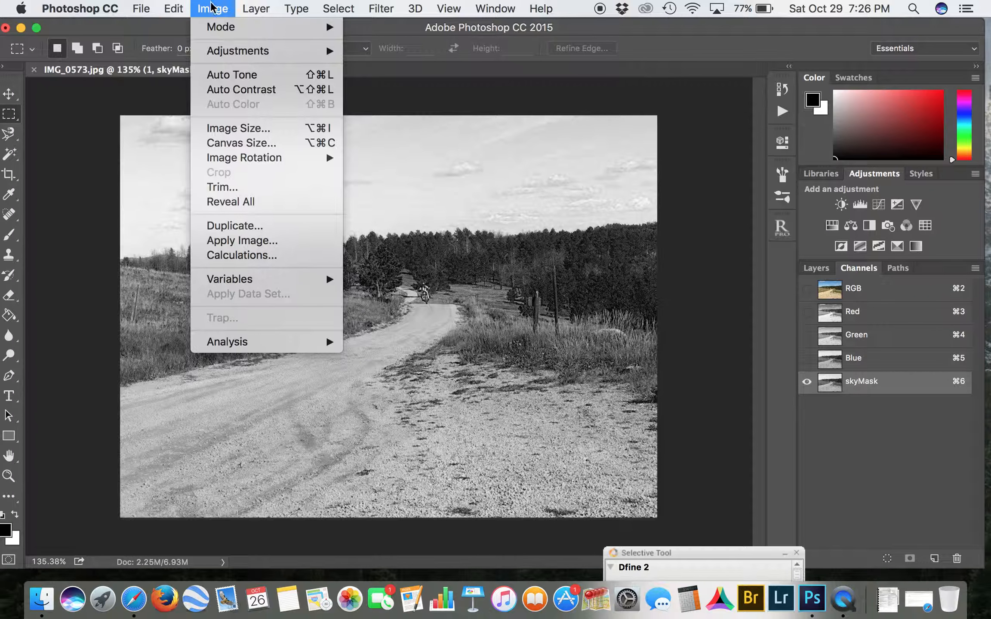
mouse_move(256, 9)
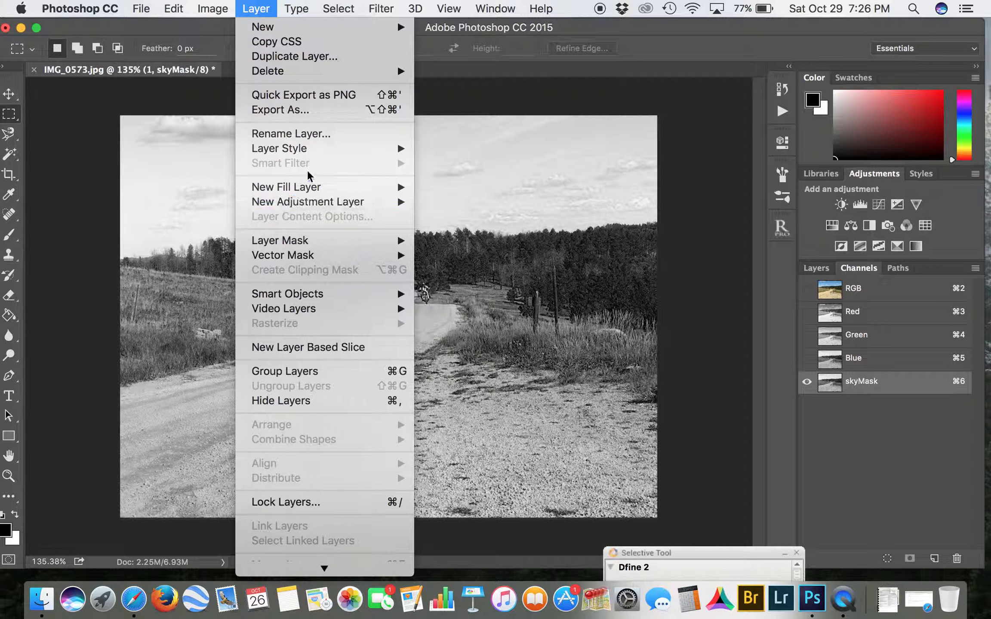
mouse_move(213, 9)
mouse_move(223, 53)
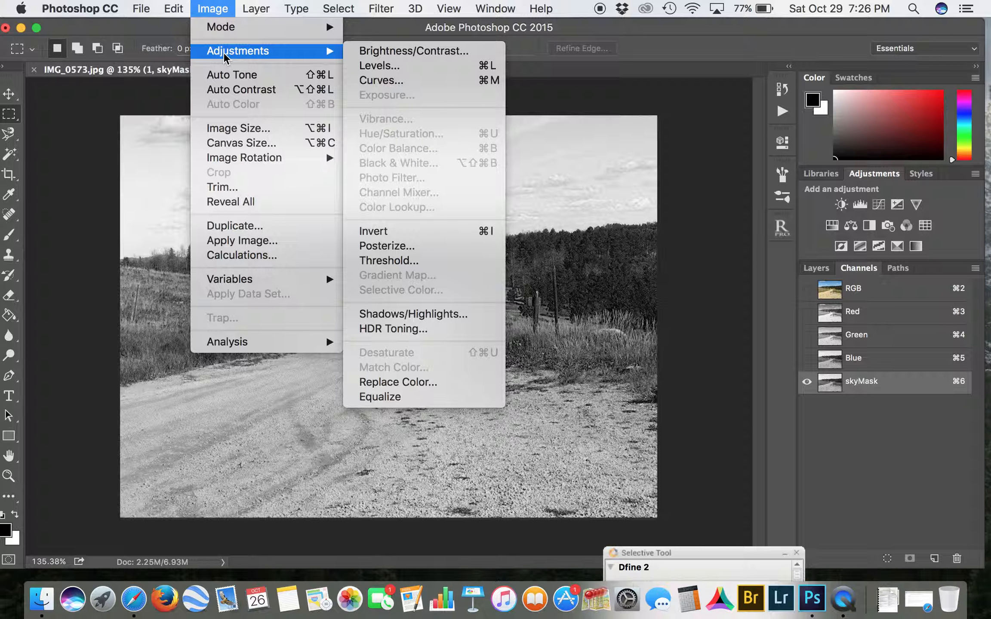
click(378, 68)
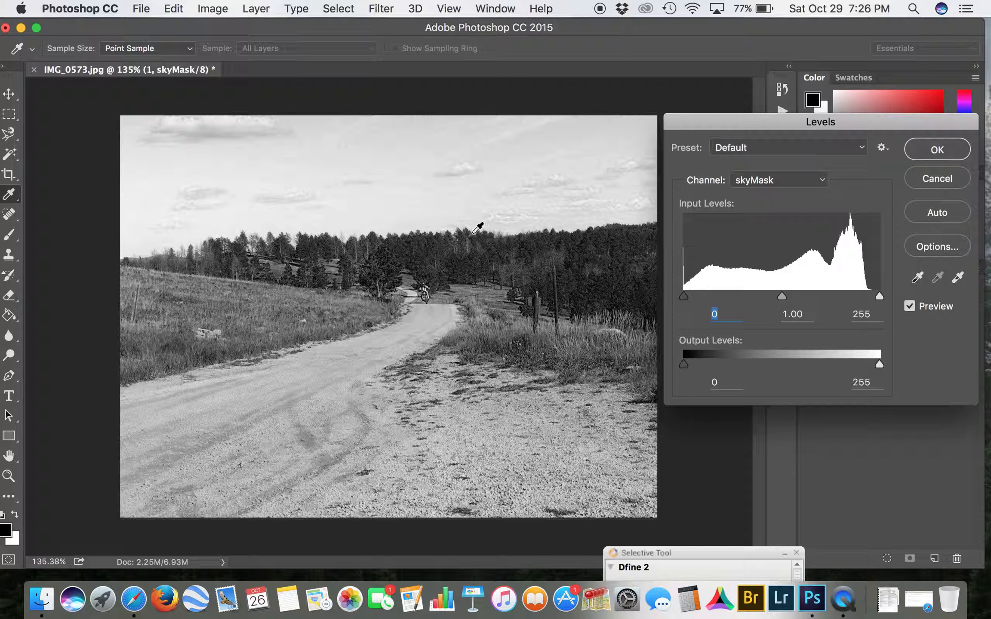
drag(686, 293, 792, 297)
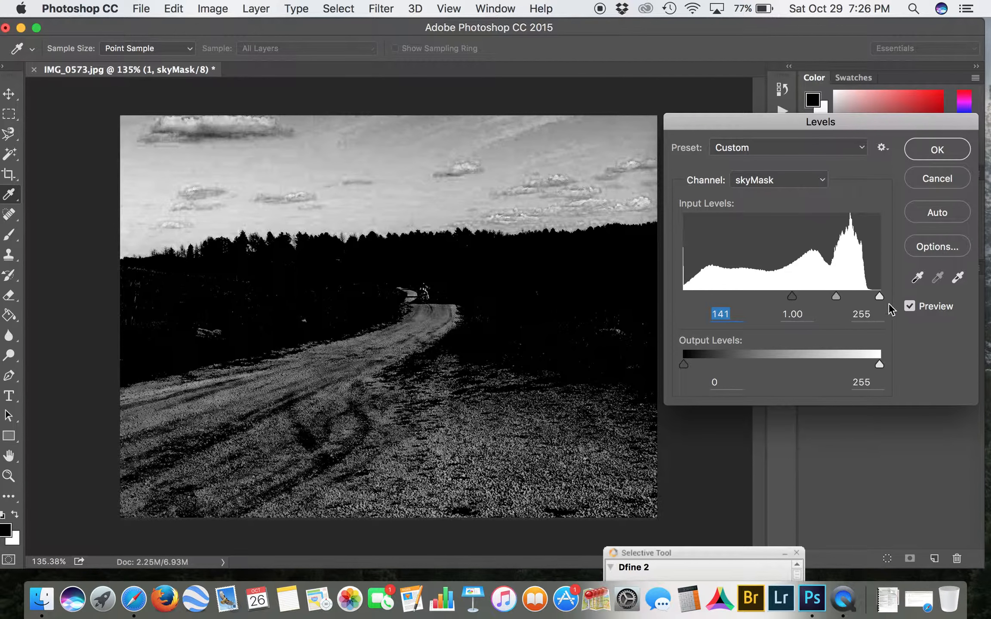
drag(880, 296, 820, 301)
click(938, 150)
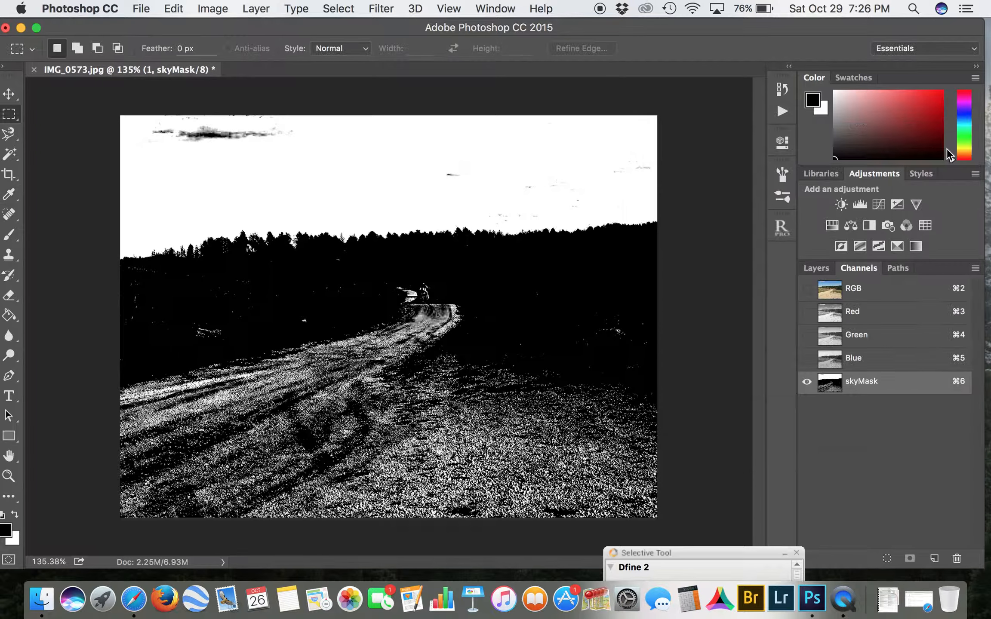
Step: Paint the road and ground below the tree line solid black in skyMask with a 252 px brush
click(6, 532)
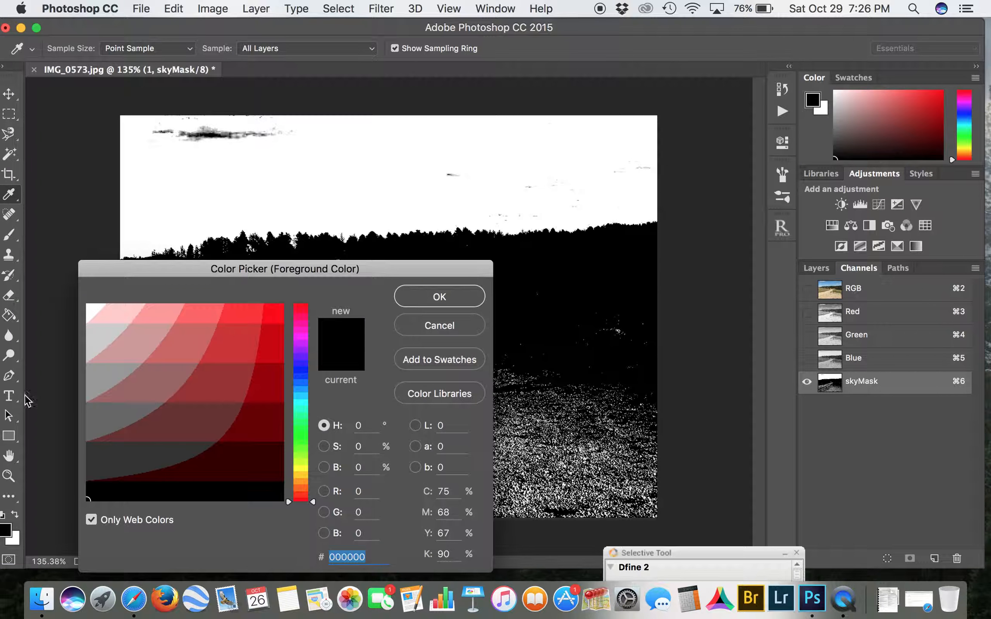
click(443, 296)
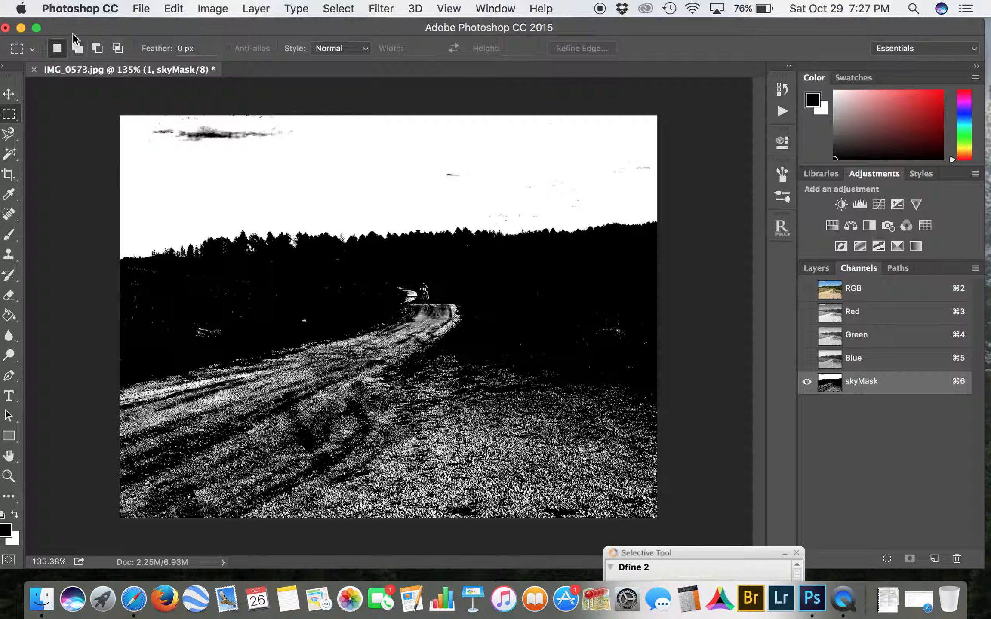
click(9, 242)
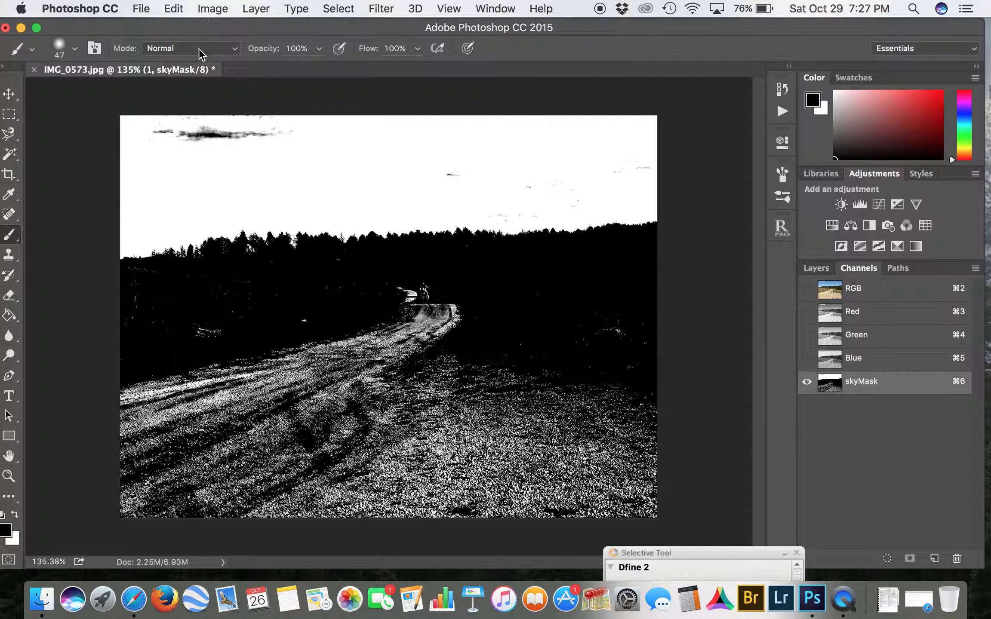
click(75, 49)
click(157, 97)
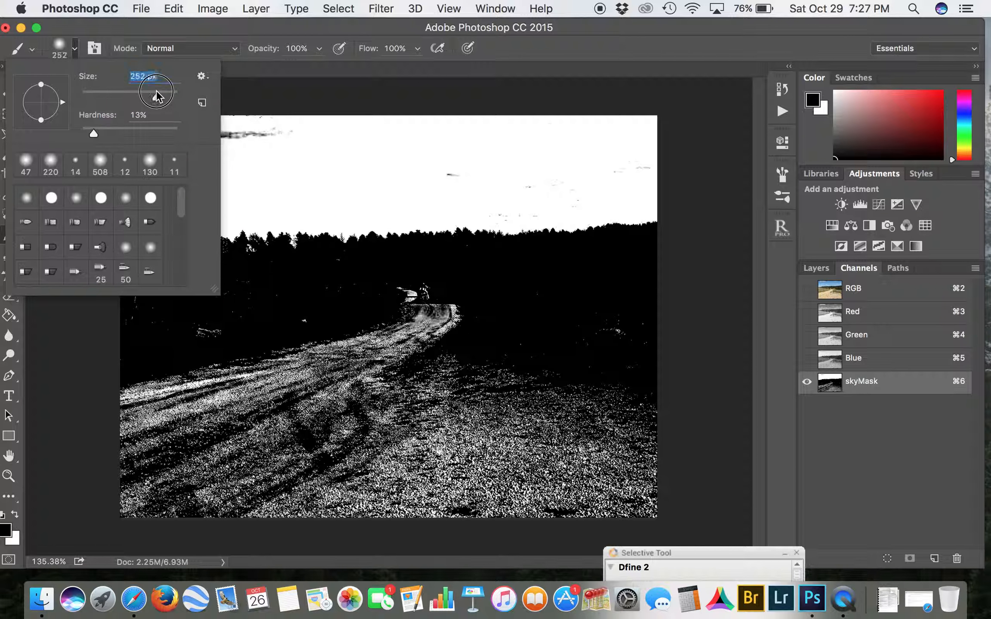
click(473, 370)
mouse_move(473, 366)
mouse_down()
mouse_move(350, 320)
mouse_move(376, 334)
mouse_move(238, 357)
mouse_move(127, 333)
mouse_move(140, 325)
mouse_move(284, 331)
mouse_move(288, 424)
mouse_move(140, 456)
mouse_move(152, 433)
mouse_move(243, 391)
mouse_move(630, 414)
mouse_move(651, 424)
mouse_move(636, 336)
mouse_move(549, 329)
mouse_move(666, 432)
mouse_move(636, 473)
mouse_move(565, 496)
mouse_move(588, 520)
mouse_move(598, 504)
mouse_move(324, 501)
mouse_move(350, 490)
mouse_move(149, 502)
mouse_up()
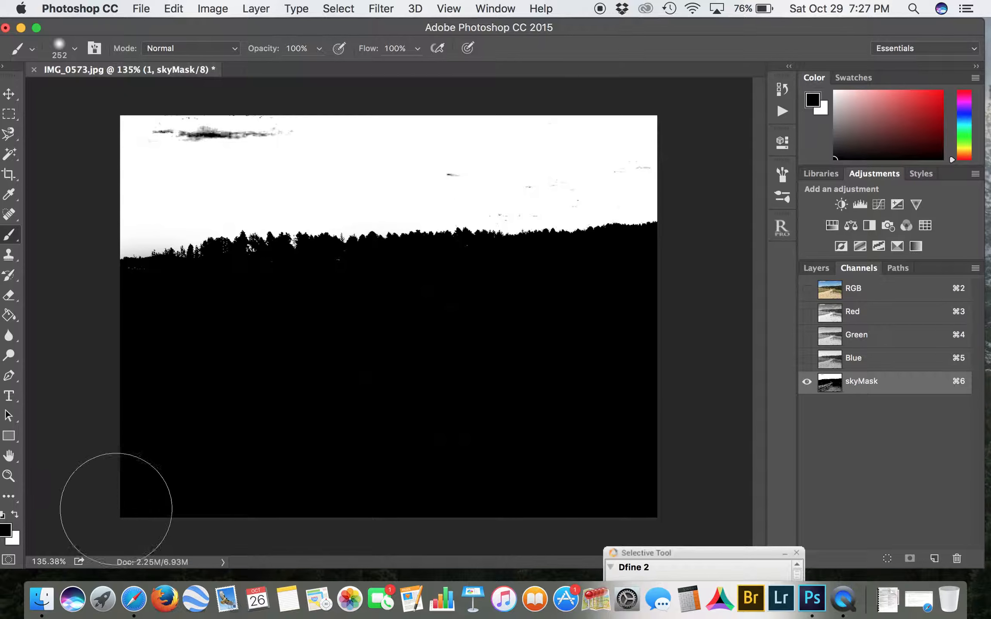
Step: Paint out the leftover white specks just below the tree line in black with a 52 px brush
scroll(407, 394, up, 10)
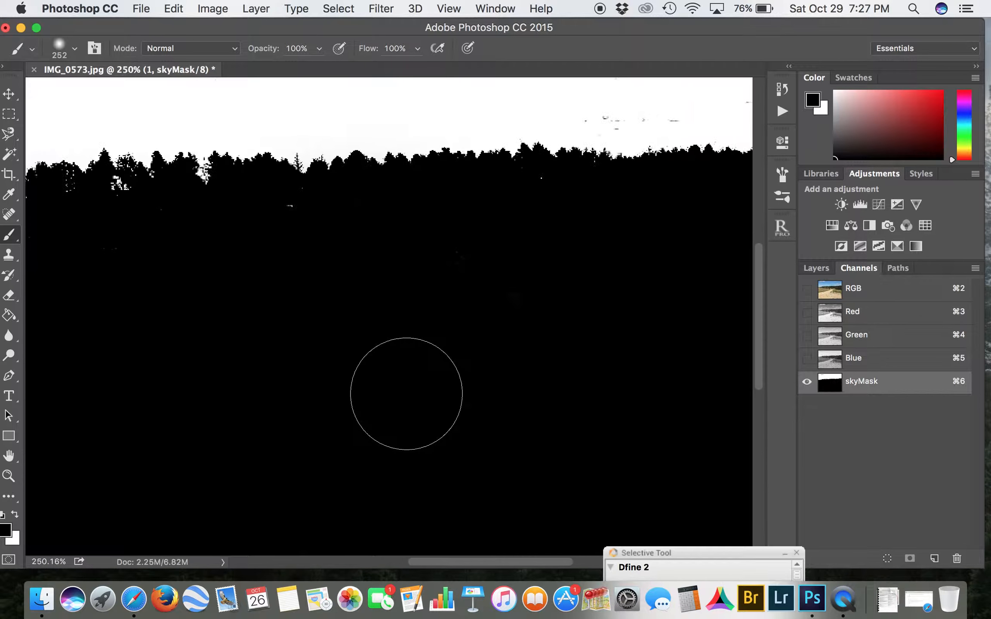
scroll(407, 394, up, 4)
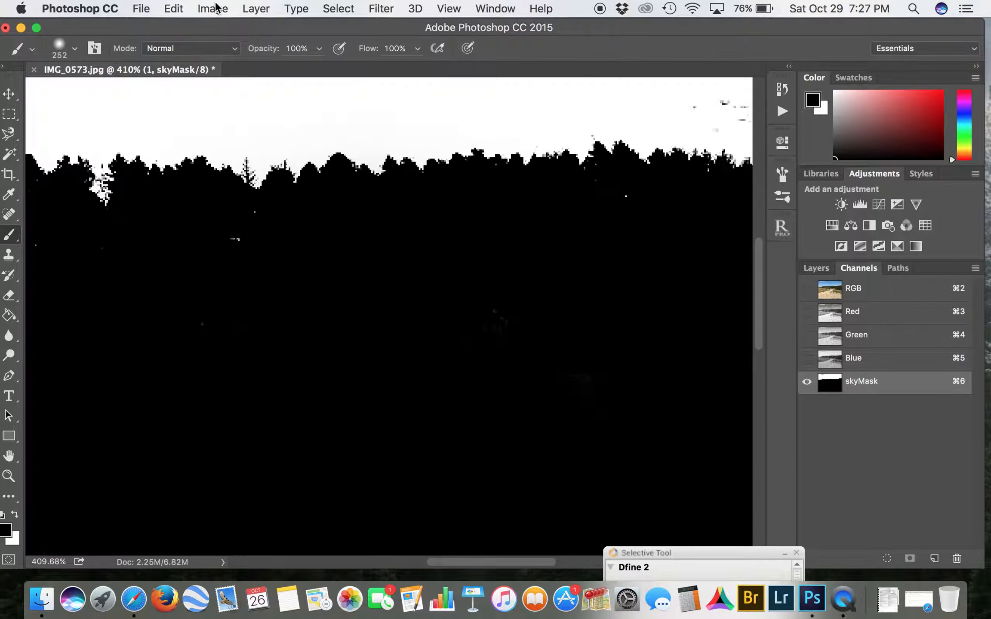
click(75, 49)
click(105, 95)
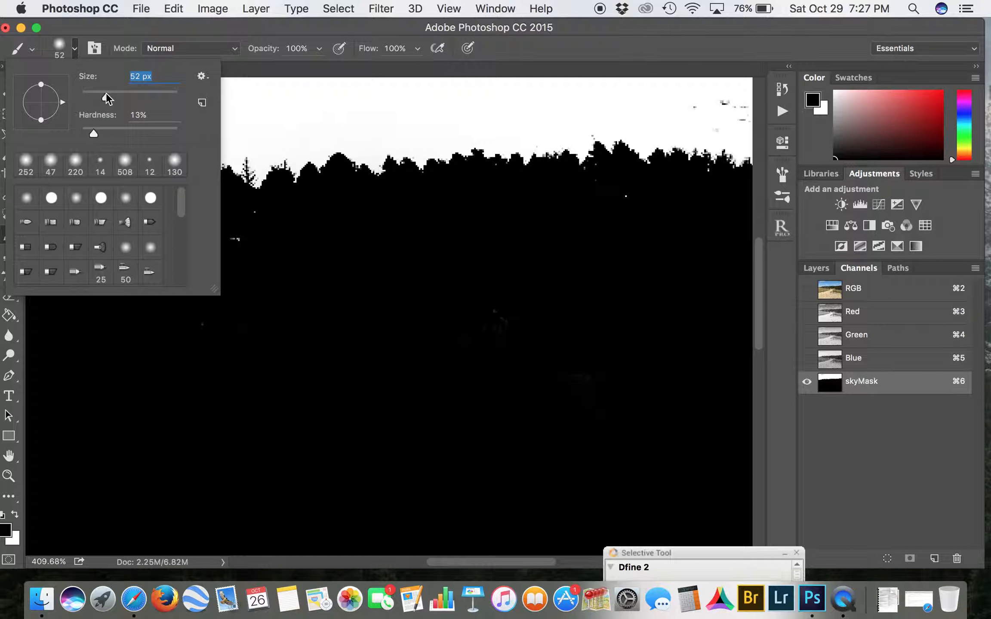
click(248, 261)
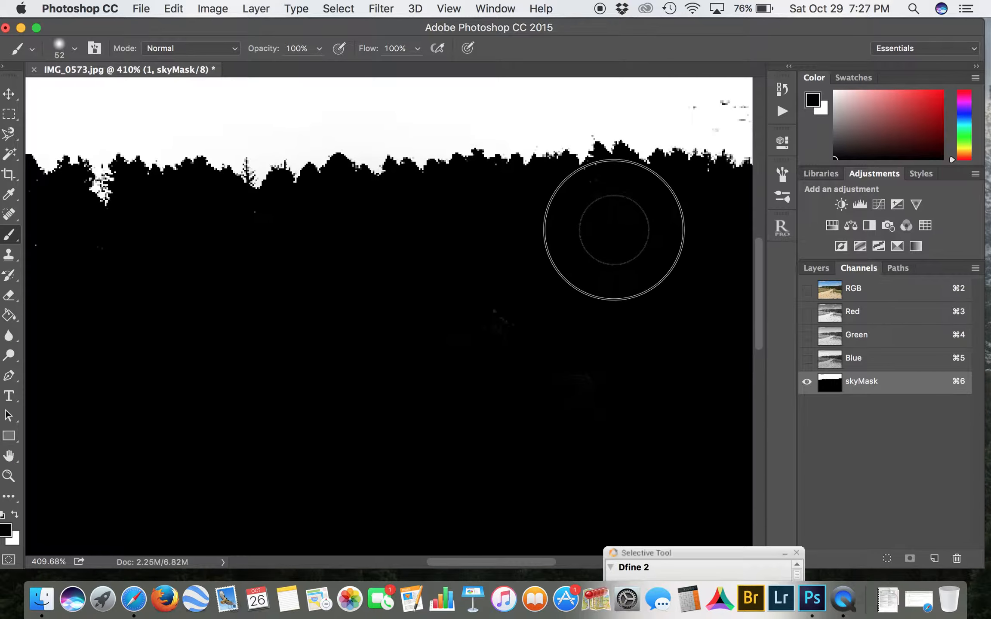
scroll(247, 266, left, 3)
scroll(249, 289, left, 3)
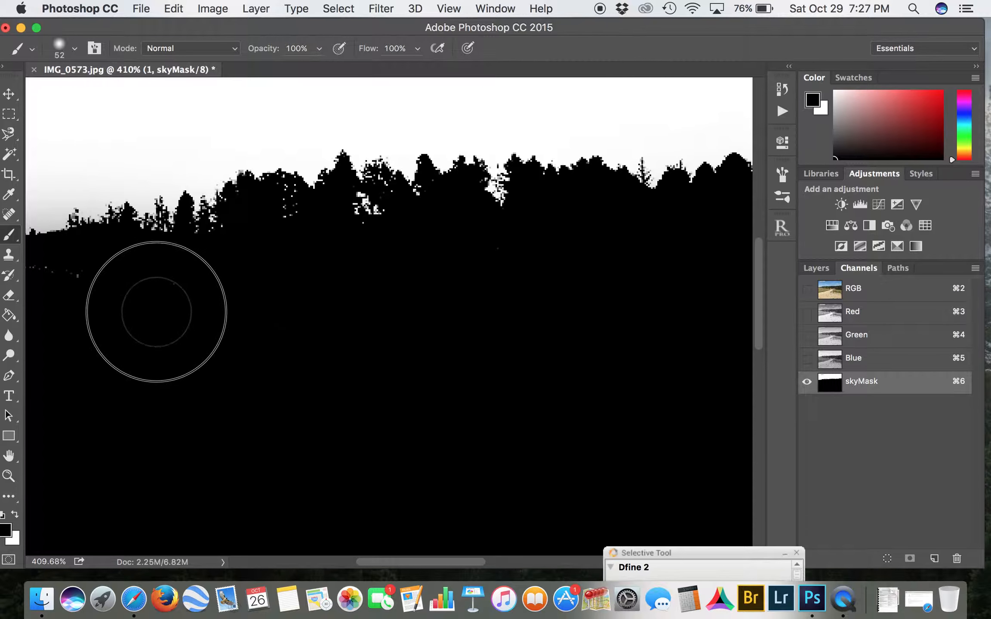
scroll(126, 302, left, 10)
mouse_move(383, 345)
mouse_down()
mouse_move(302, 313)
mouse_move(254, 325)
mouse_move(277, 316)
mouse_move(265, 312)
mouse_move(399, 318)
mouse_up()
scroll(374, 376, right, 15)
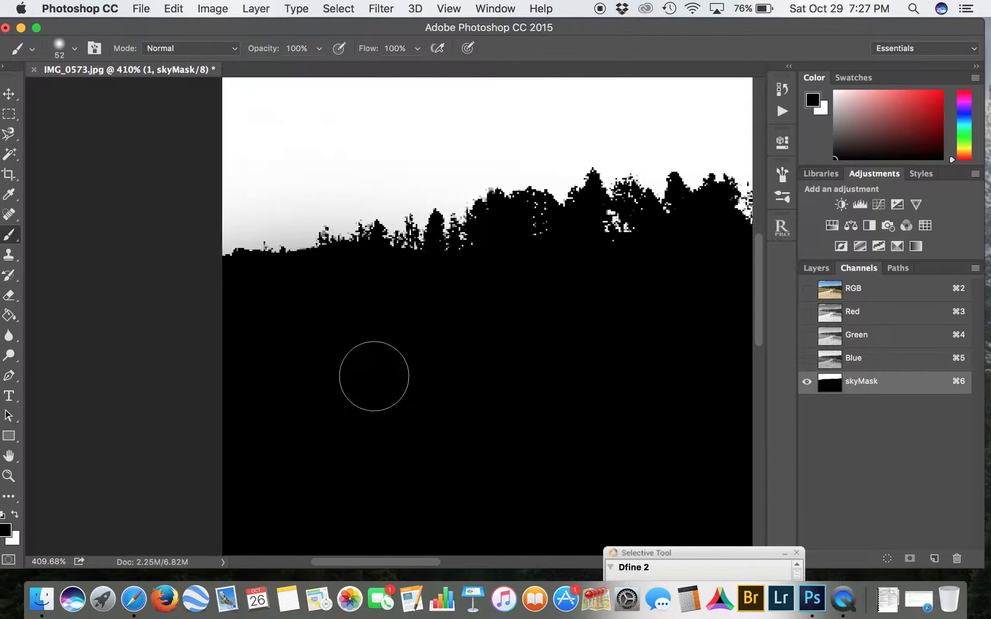
Step: Switch the foreground color to white and paint over the dark cloud marks in the sky area of skyMask
scroll(373, 376, down, 5)
scroll(373, 376, left, 10)
scroll(374, 376, left, 10)
scroll(373, 376, down, 4)
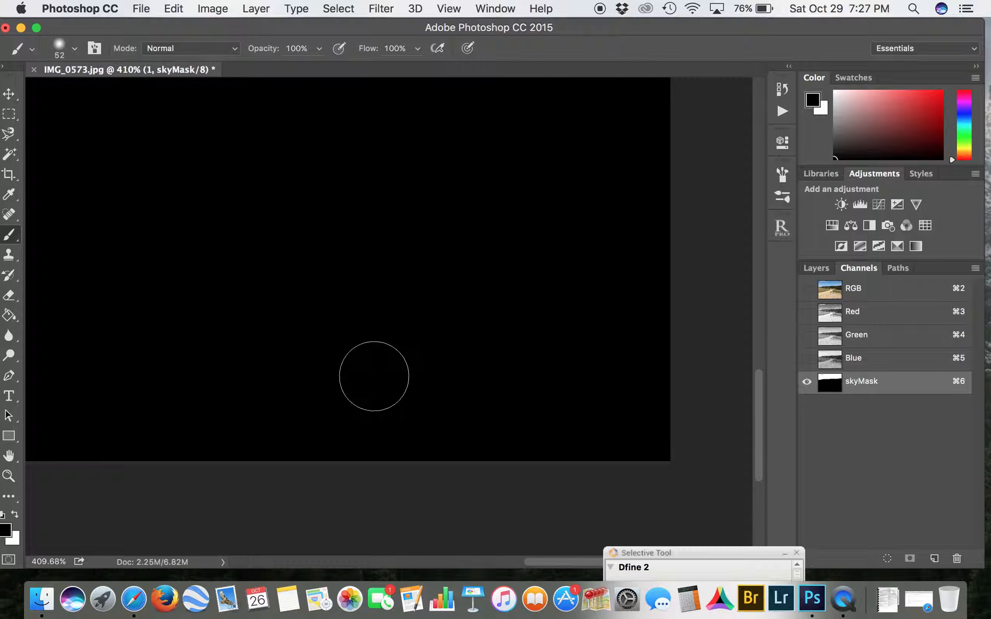
scroll(520, 339, down, 10)
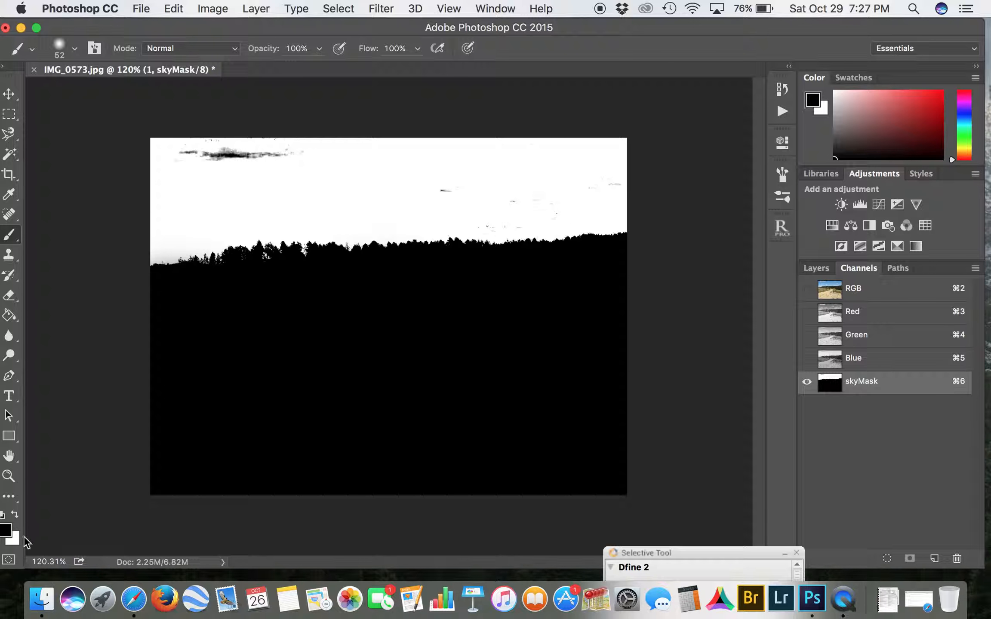
key(x)
mouse_move(433, 190)
mouse_down()
mouse_move(478, 185)
mouse_move(471, 193)
mouse_move(502, 203)
mouse_move(539, 201)
mouse_move(483, 224)
mouse_move(544, 214)
mouse_move(596, 182)
mouse_up()
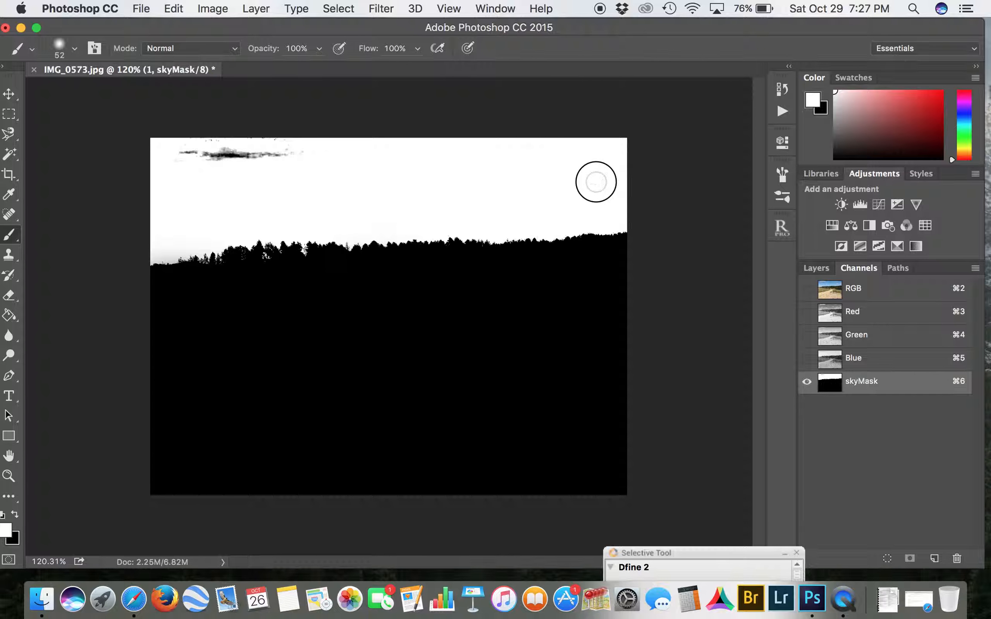
mouse_move(228, 145)
mouse_down()
mouse_move(301, 159)
mouse_move(177, 159)
mouse_move(234, 147)
mouse_move(141, 152)
mouse_move(599, 167)
mouse_move(491, 136)
mouse_up()
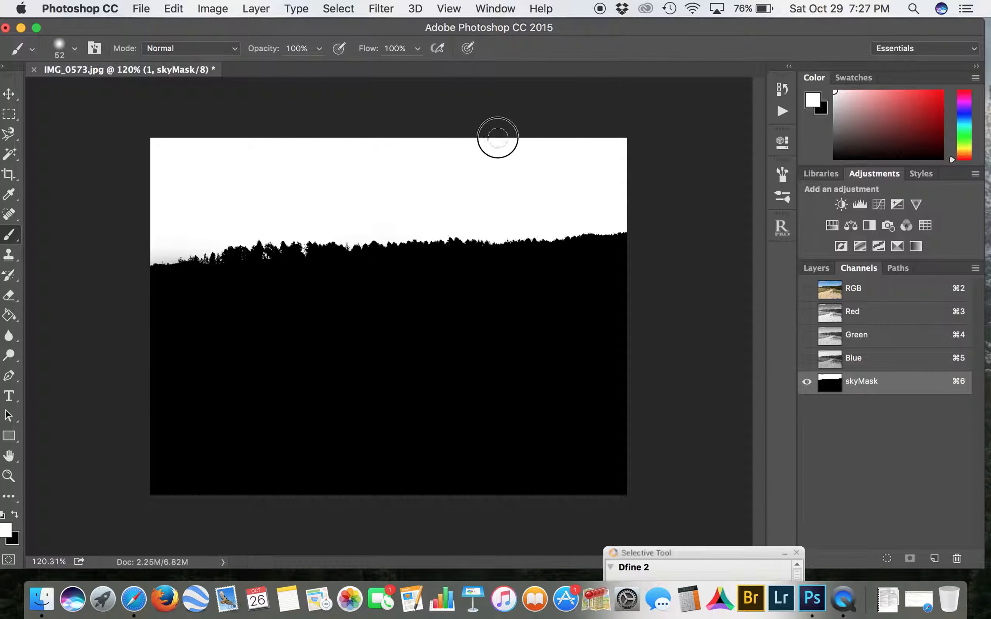
scroll(634, 168, up, 5)
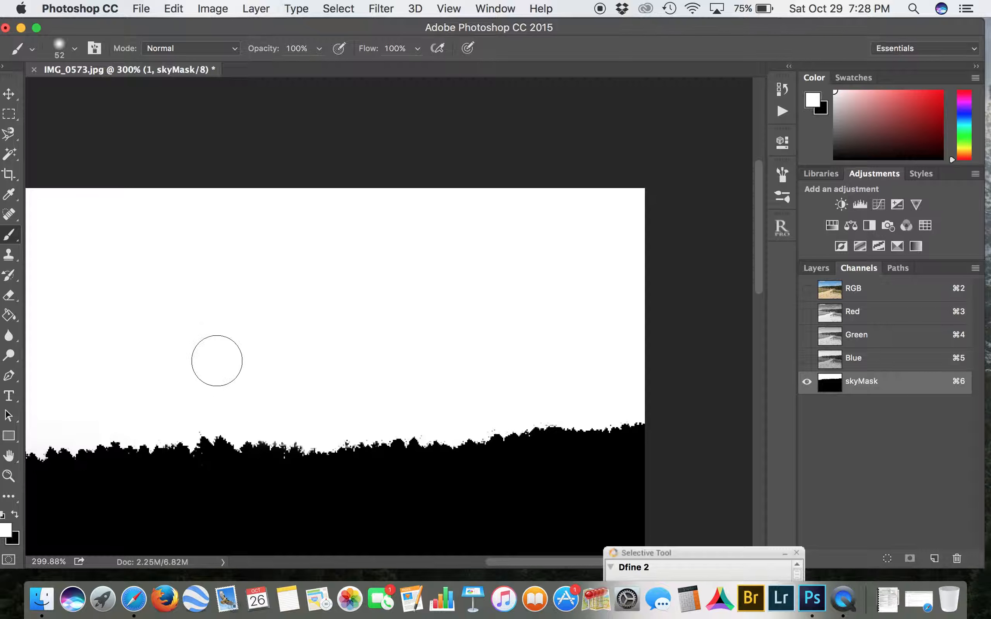
scroll(217, 360, left, 5)
scroll(217, 361, left, 10)
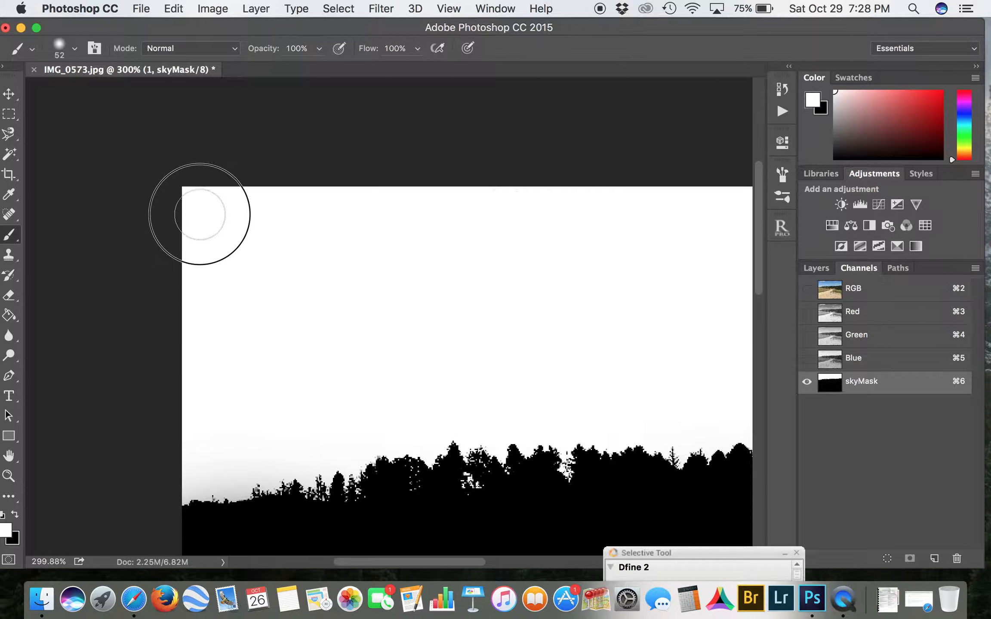
scroll(395, 235, down, 3)
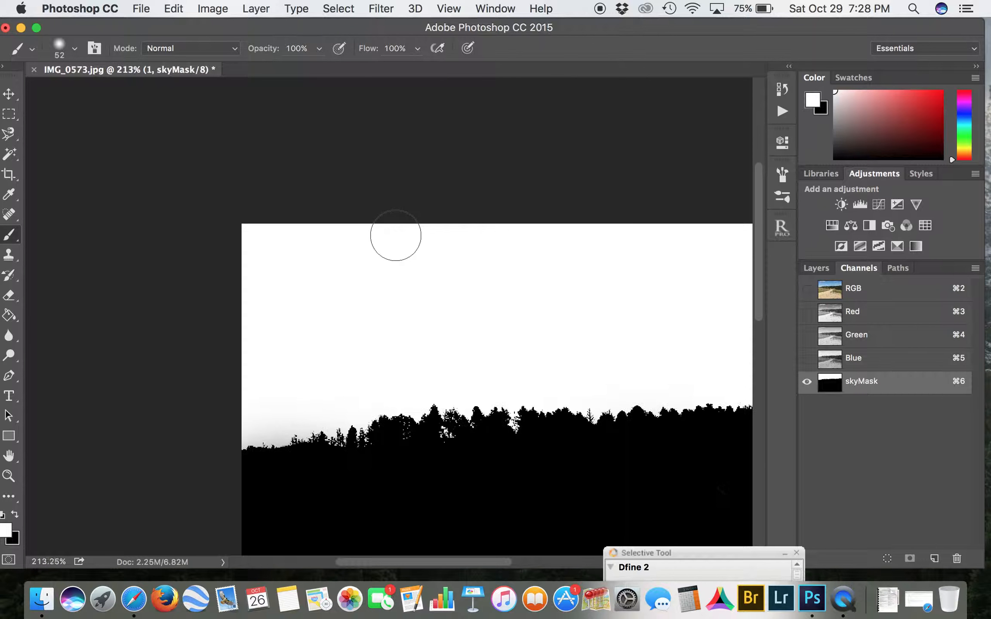
Step: Soften the tree line edges in skyMask with a Gaussian Blur of 0.9 pixels radius
scroll(396, 236, up, 6)
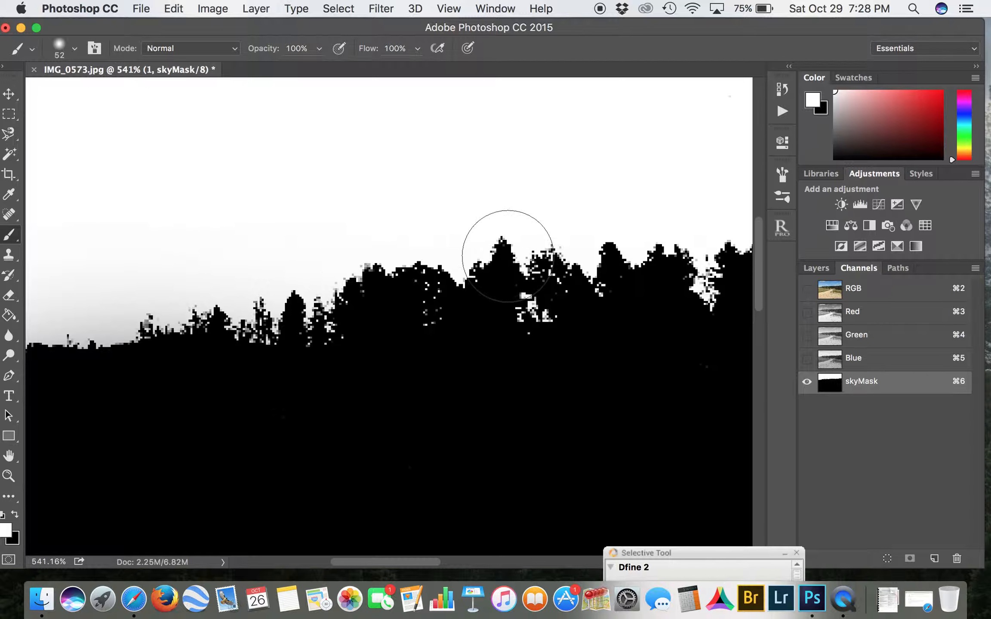
click(381, 9)
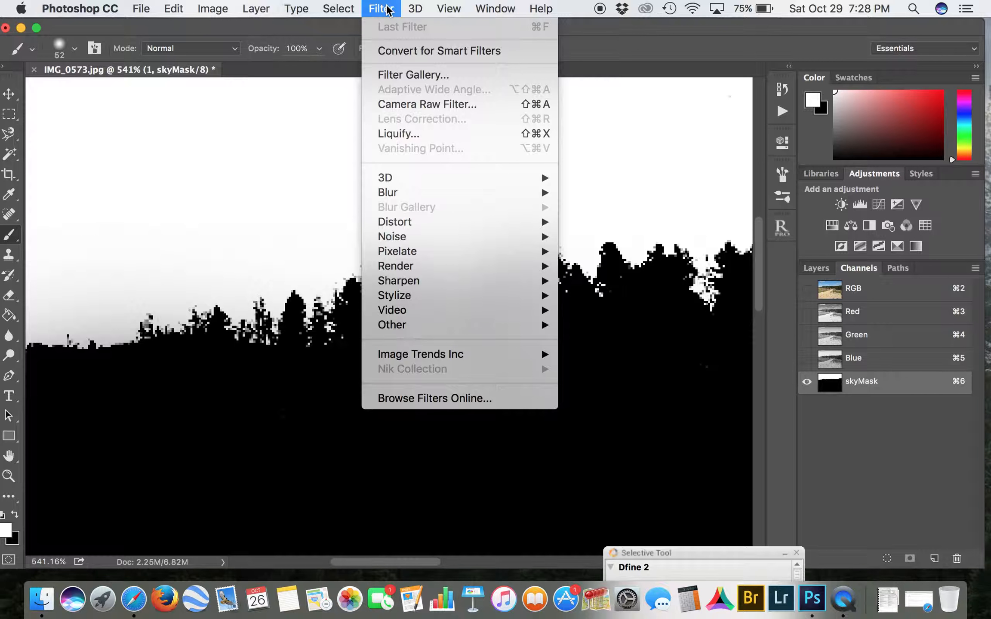
mouse_move(405, 194)
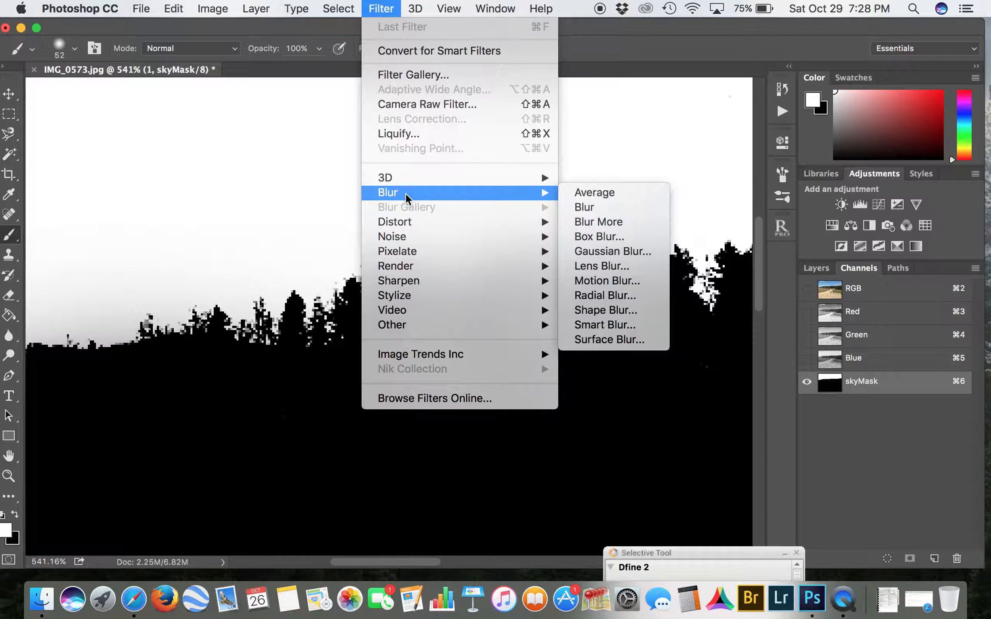
click(598, 253)
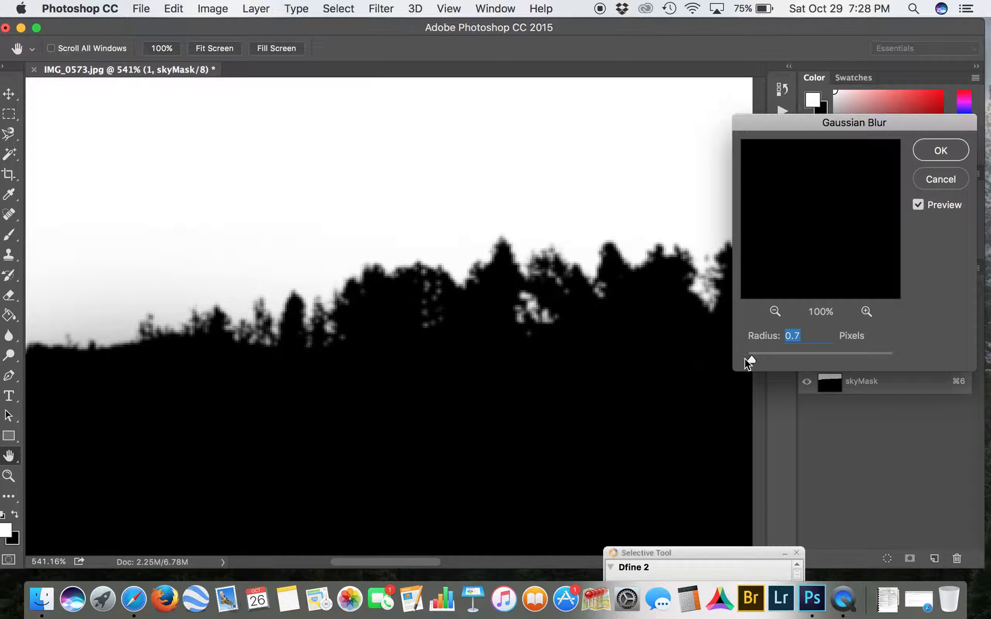
mouse_move(752, 359)
mouse_down()
mouse_move(786, 362)
mouse_move(753, 358)
mouse_up()
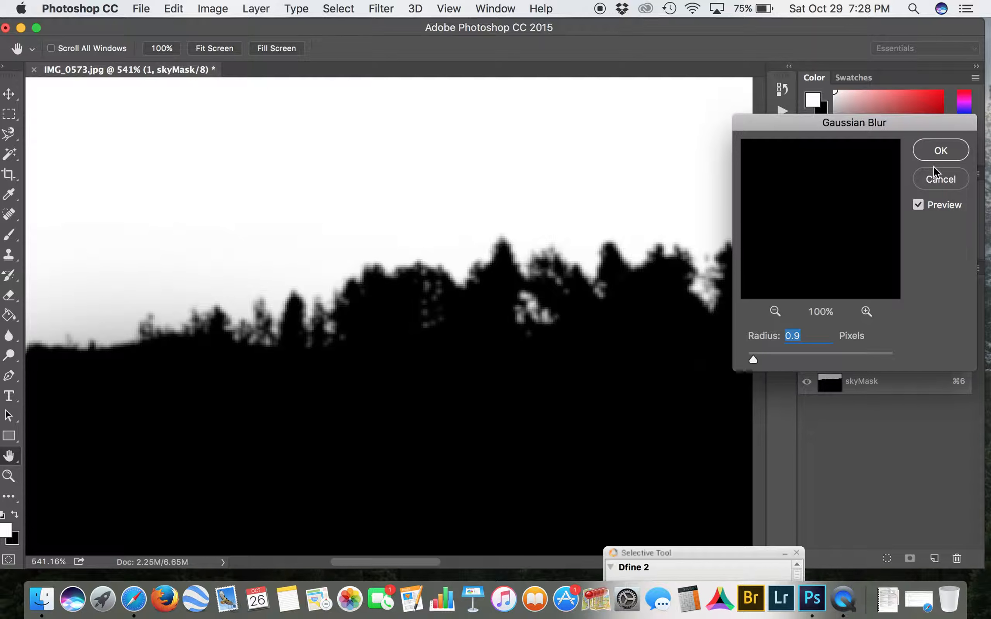
click(943, 151)
key(b)
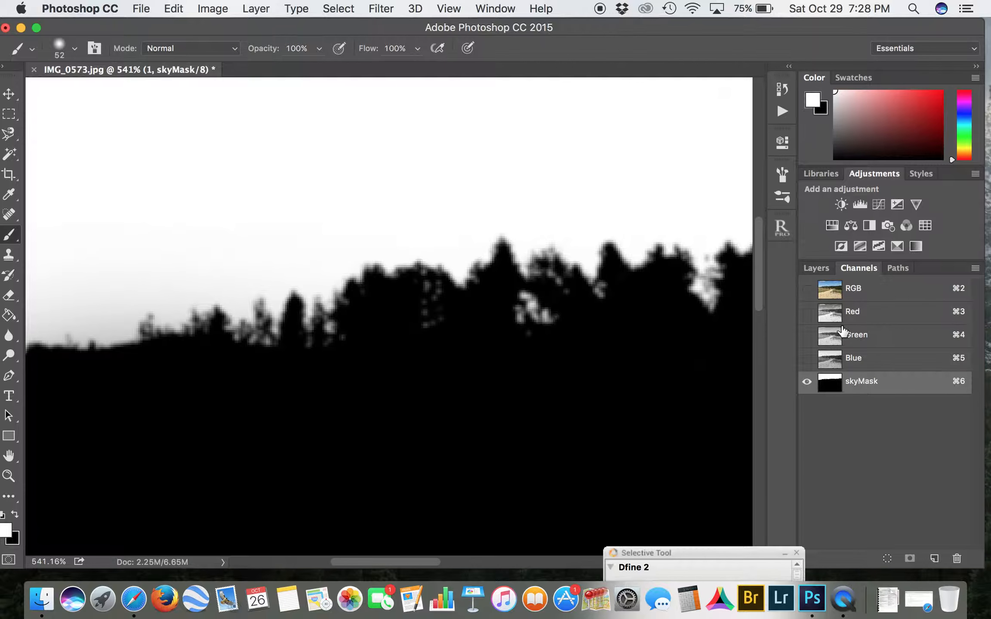
Step: Overlay skyMask on the RGB image and check the mask's fit along the tree line, toggling the color channels' visibility
click(808, 289)
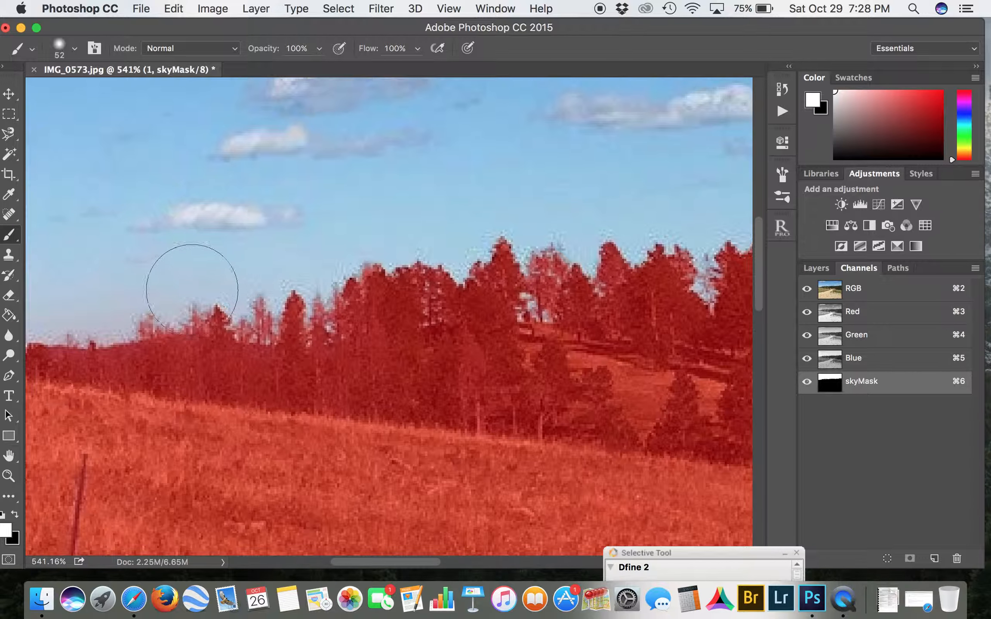
scroll(660, 344, down, 5)
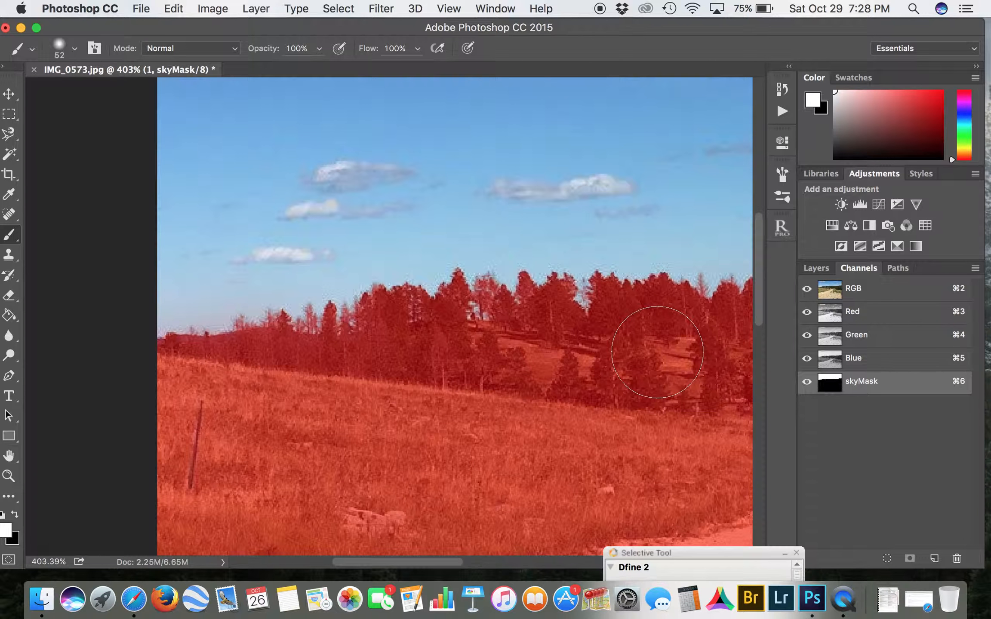
scroll(658, 353, right, 5)
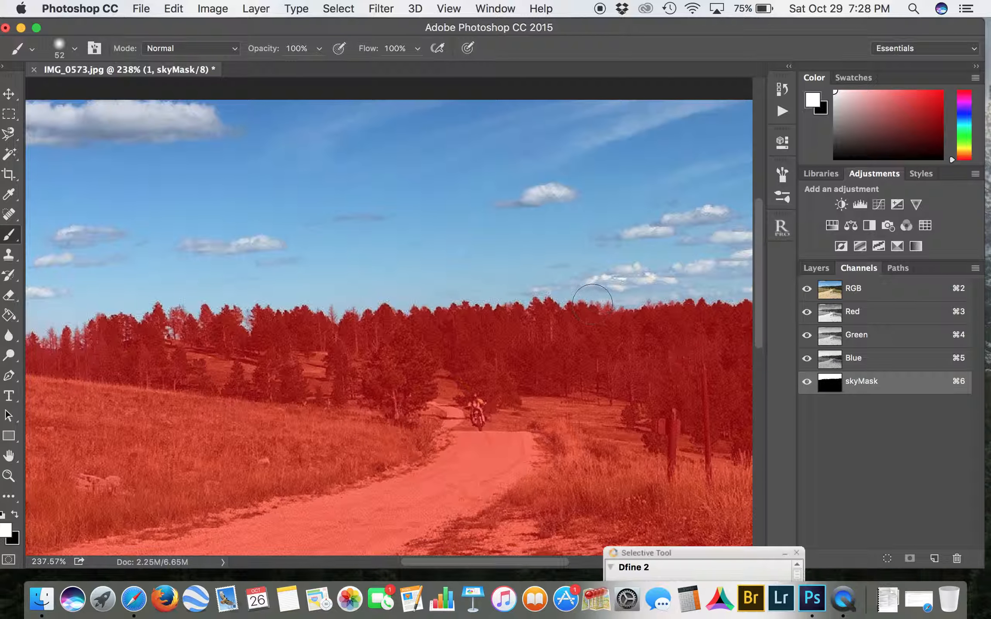
click(809, 298)
click(807, 313)
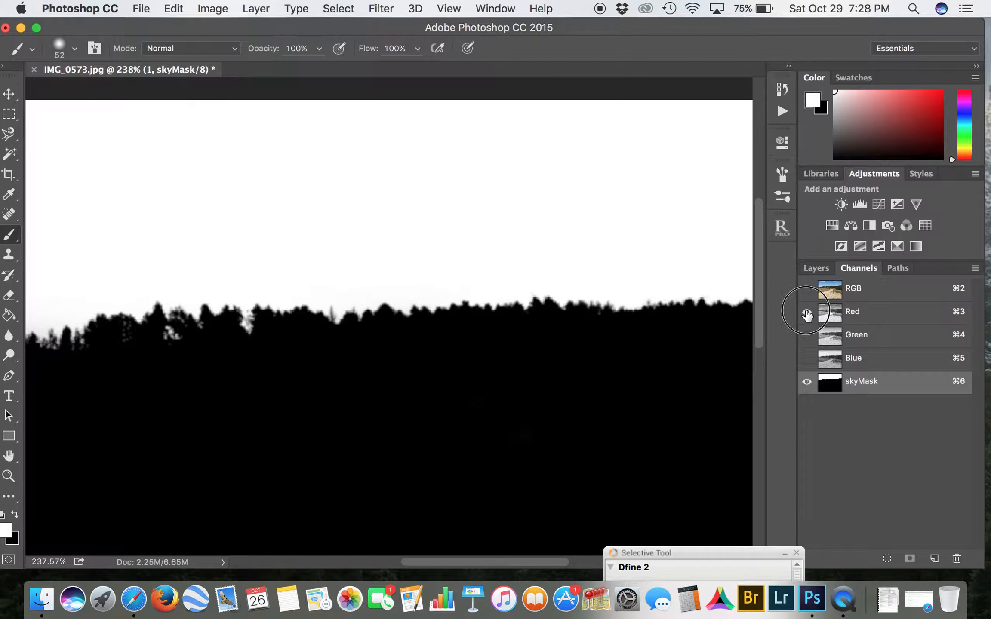
click(806, 336)
click(807, 358)
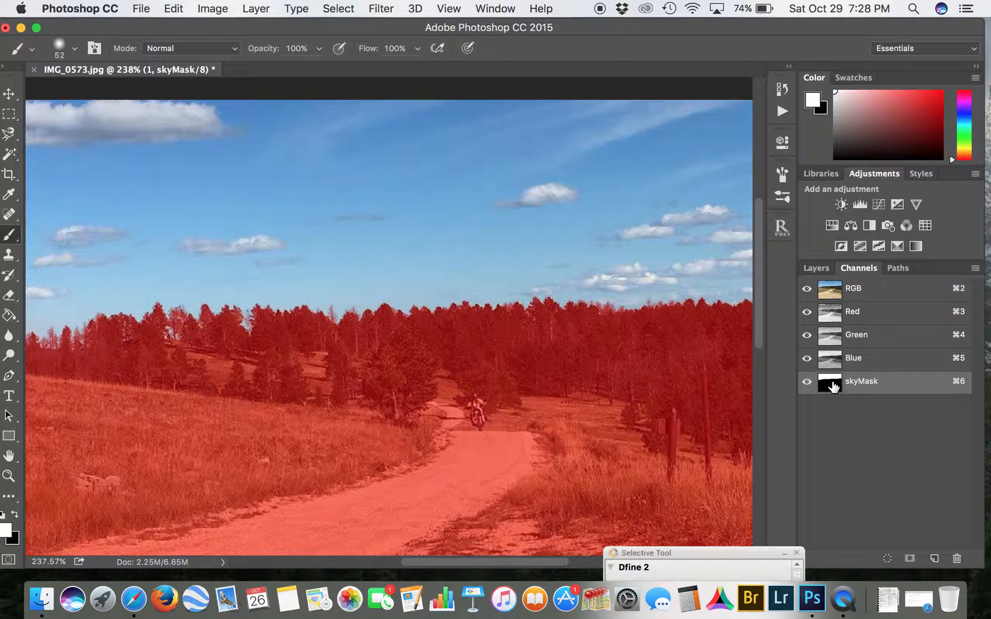
Step: Hide the skyMask overlay and load the skyMask channel as a selection over the full-color photo
click(807, 381)
super+click(831, 387)
scroll(494, 285, up, 1)
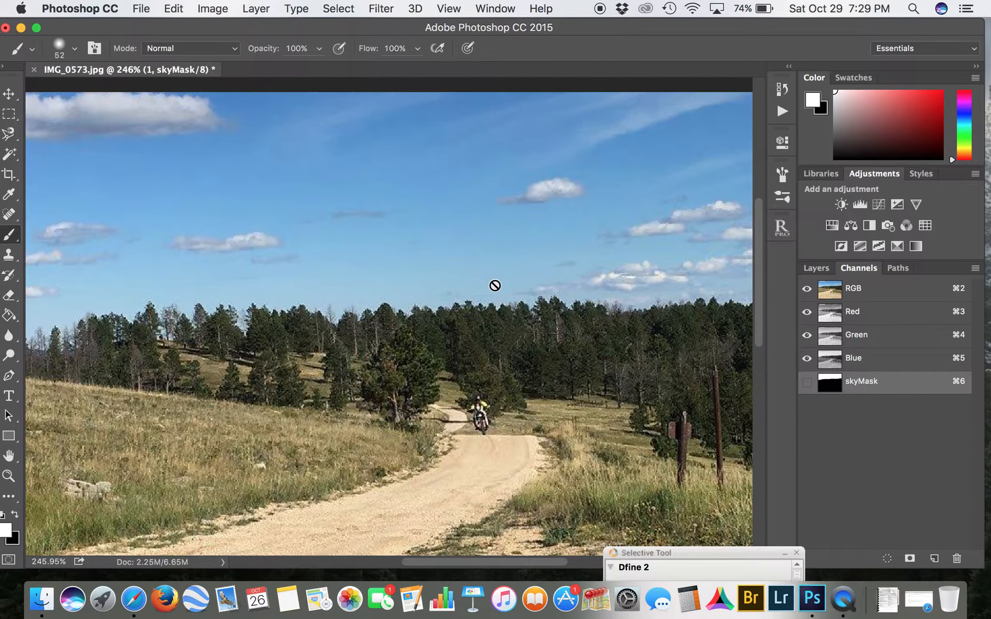
scroll(495, 285, up, 5)
scroll(495, 285, up, 5)
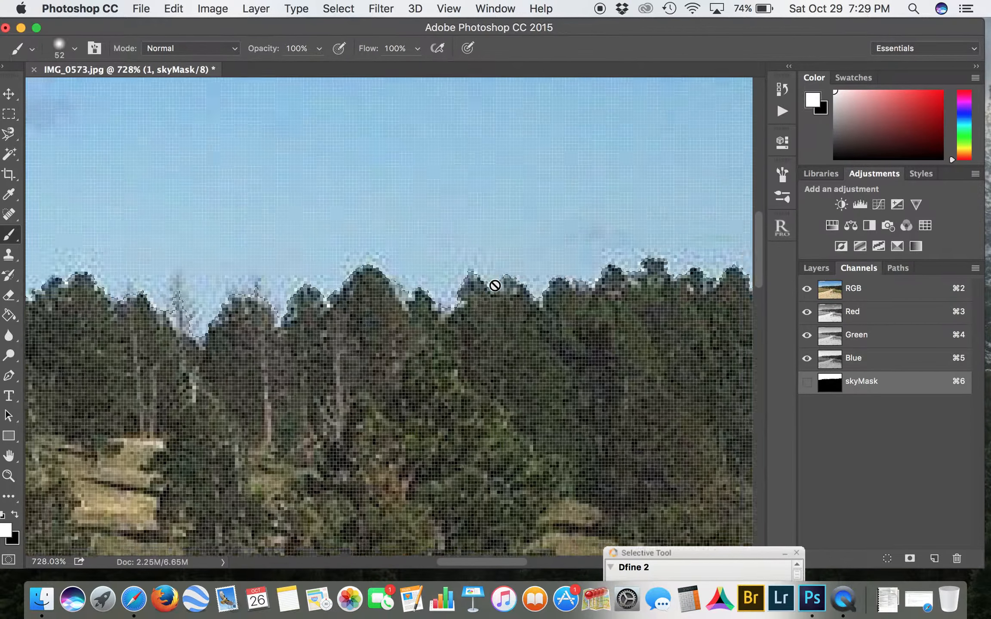
scroll(383, 266, up, 1)
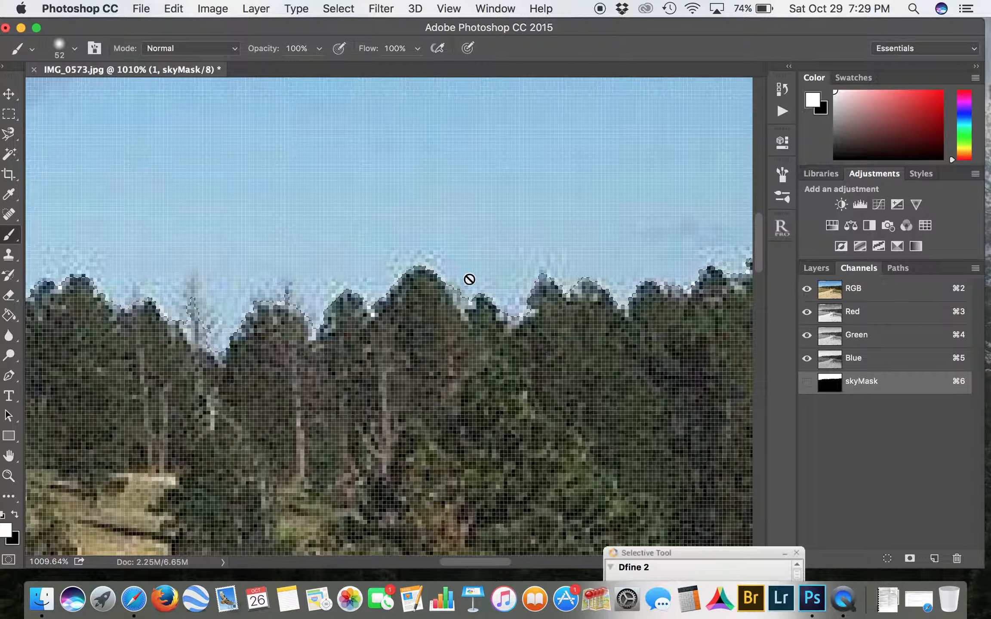
scroll(716, 290, down, 10)
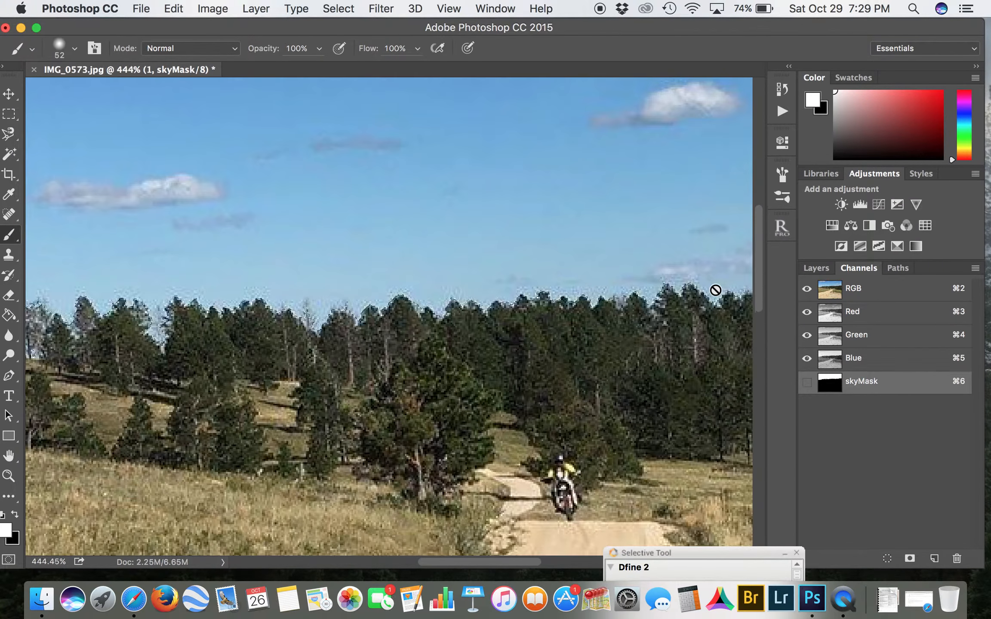
scroll(715, 290, down, 8)
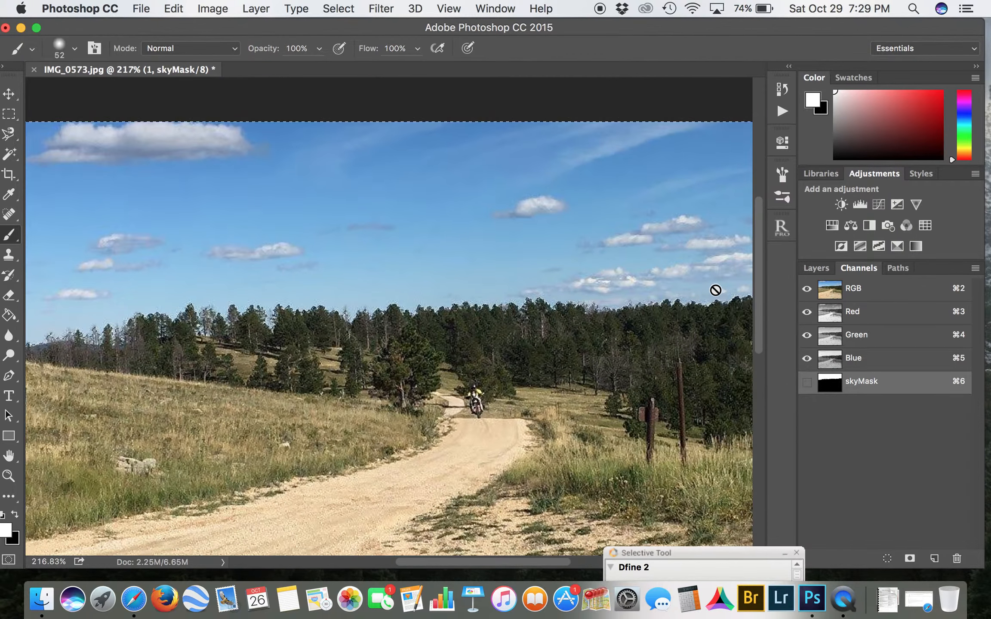
scroll(715, 290, down, 4)
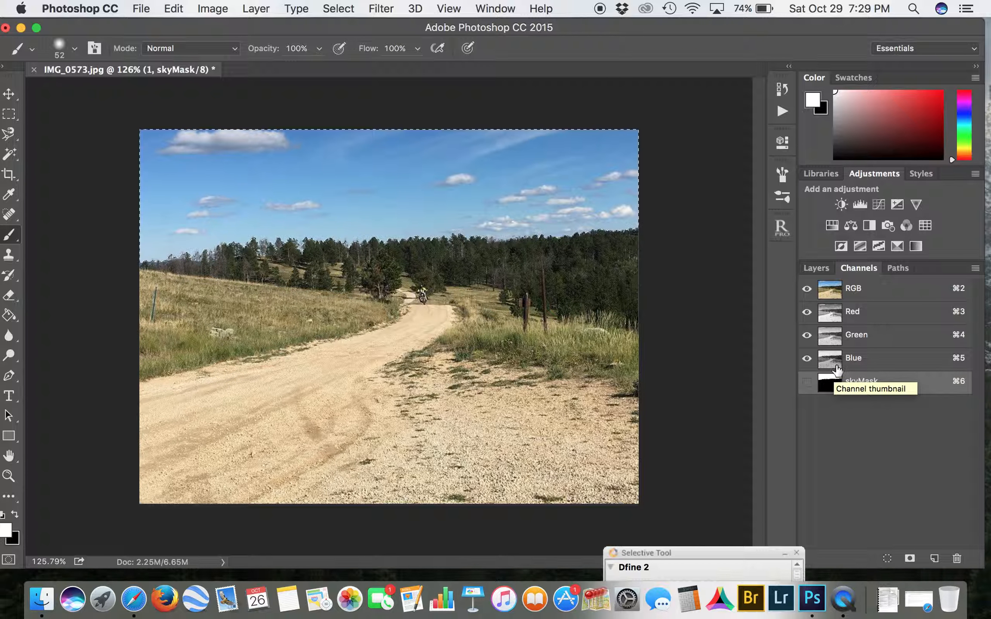
Step: Make the sky layer visible, select it, and add a layer mask from the sky selection
click(817, 268)
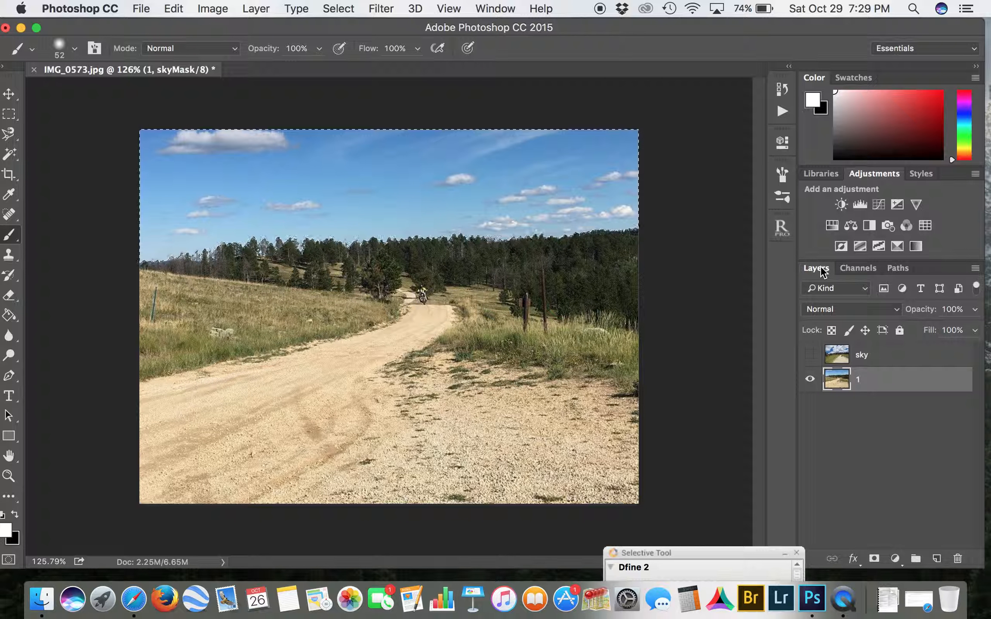
click(810, 355)
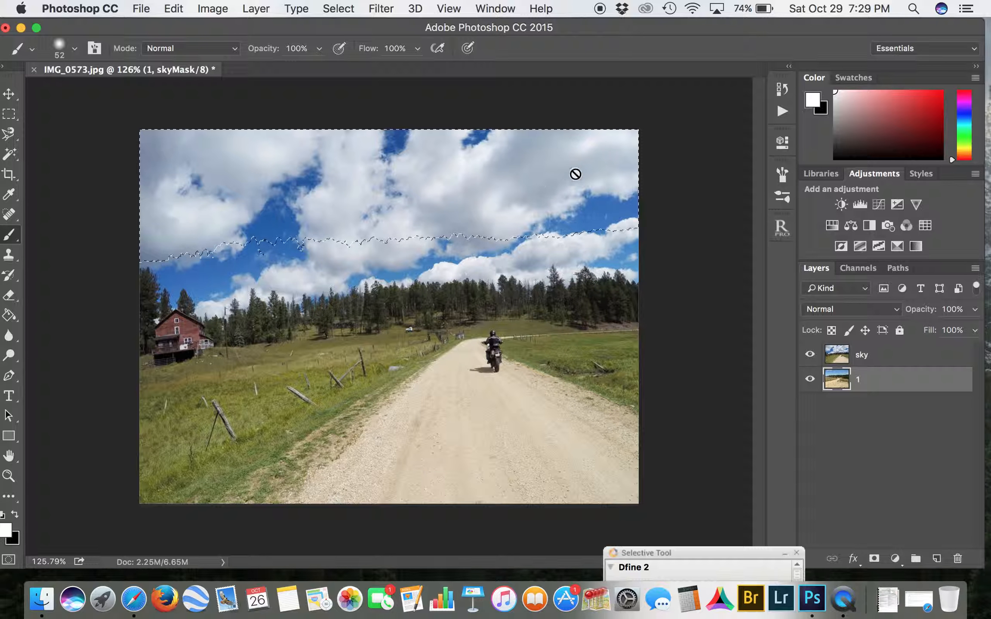
click(873, 362)
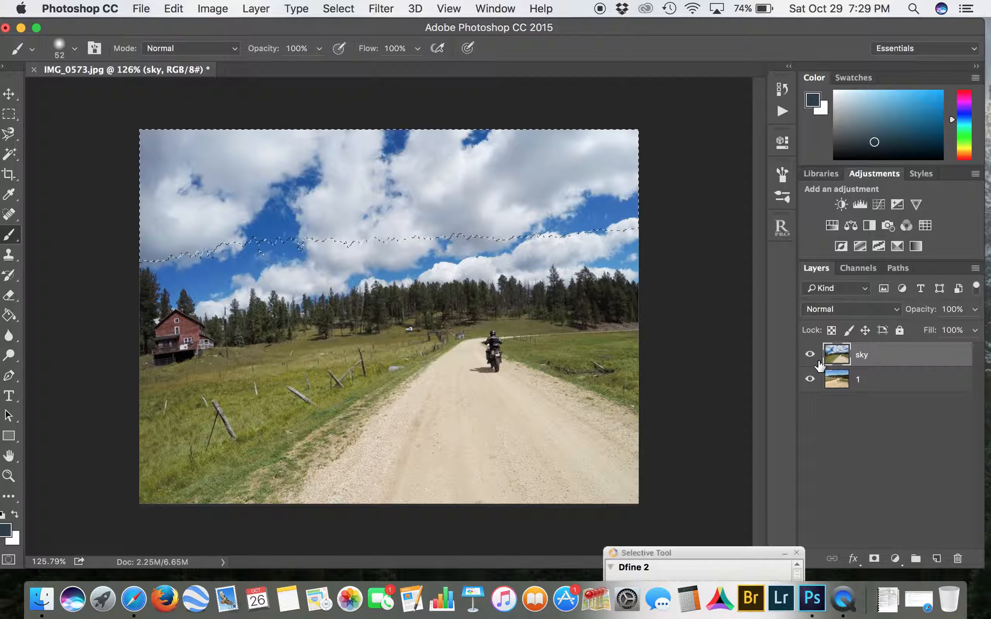
click(810, 355)
click(811, 357)
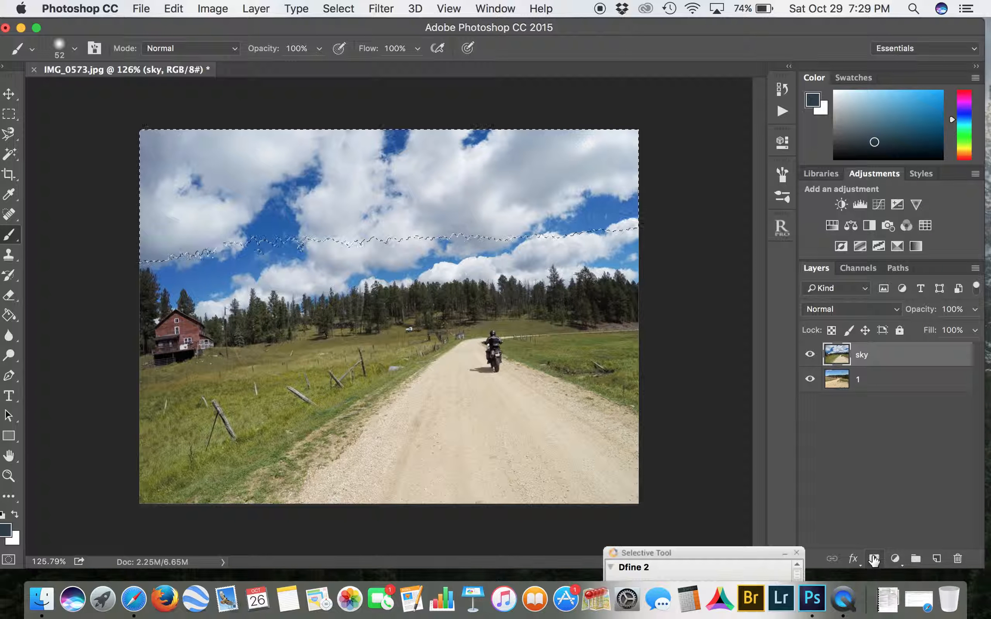
click(874, 559)
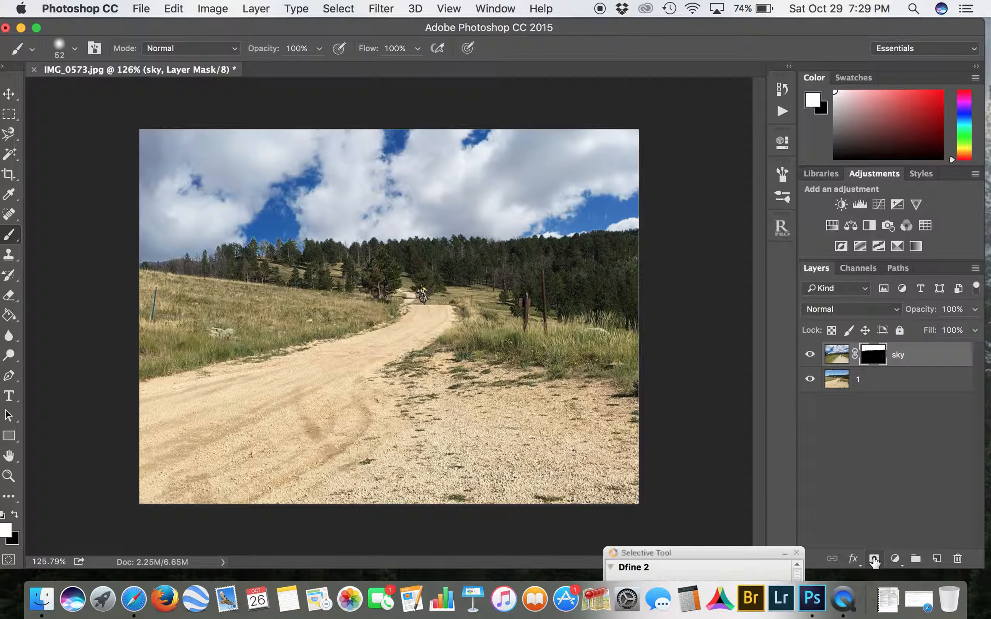
Step: Examine the blended tree line and clouds up close across the composite for mask edge flaws
scroll(454, 294, up, 6)
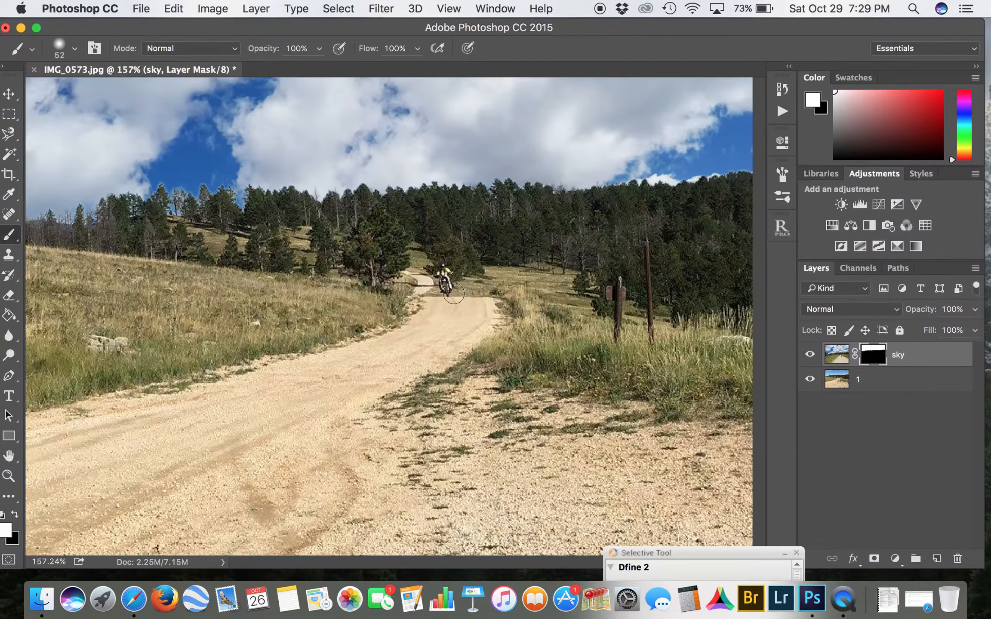
scroll(453, 294, up, 10)
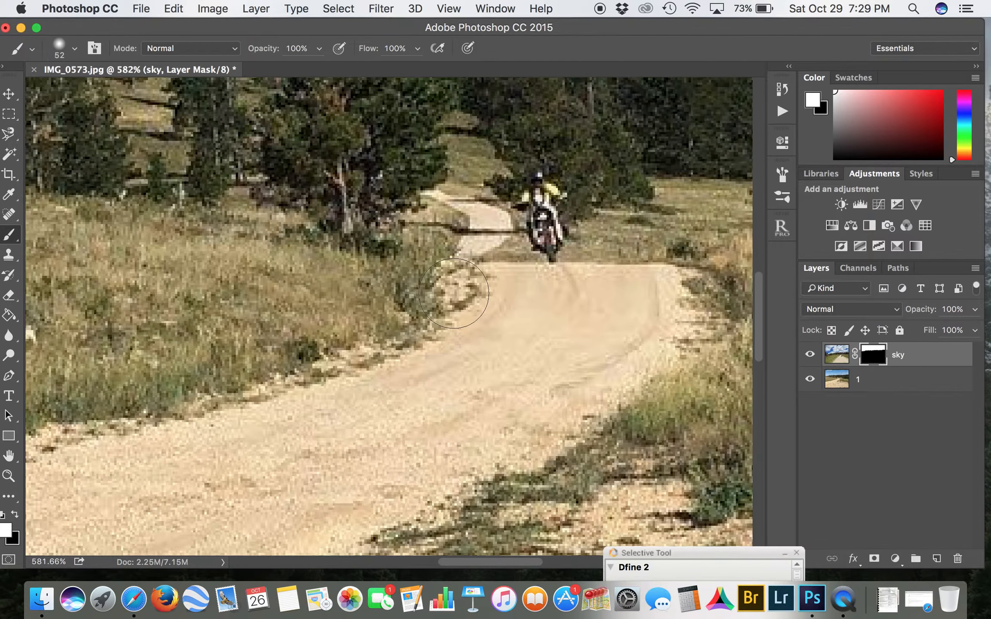
scroll(454, 292, left, 5)
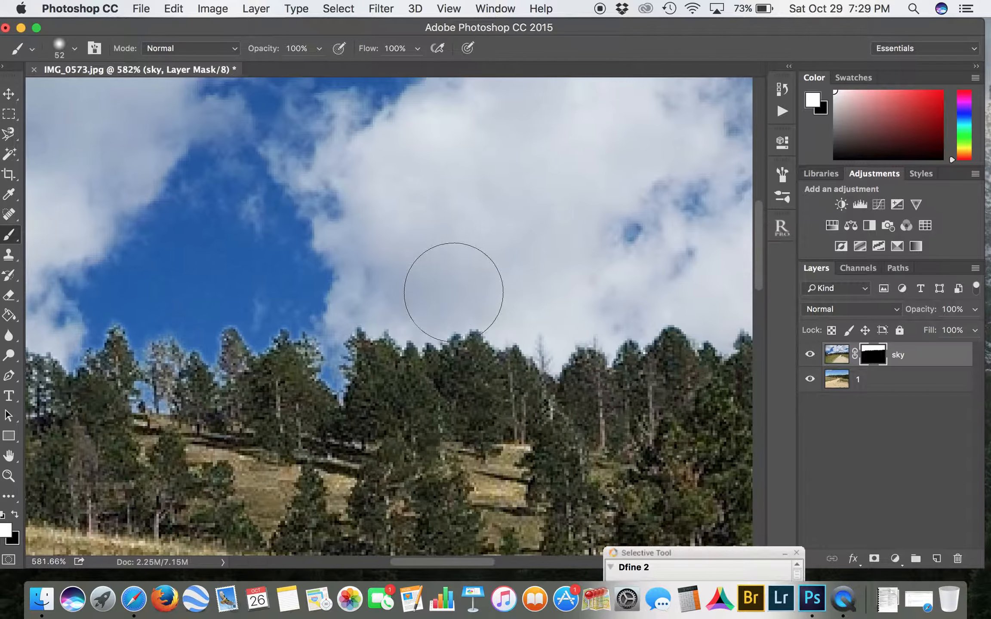
scroll(181, 376, left, 10)
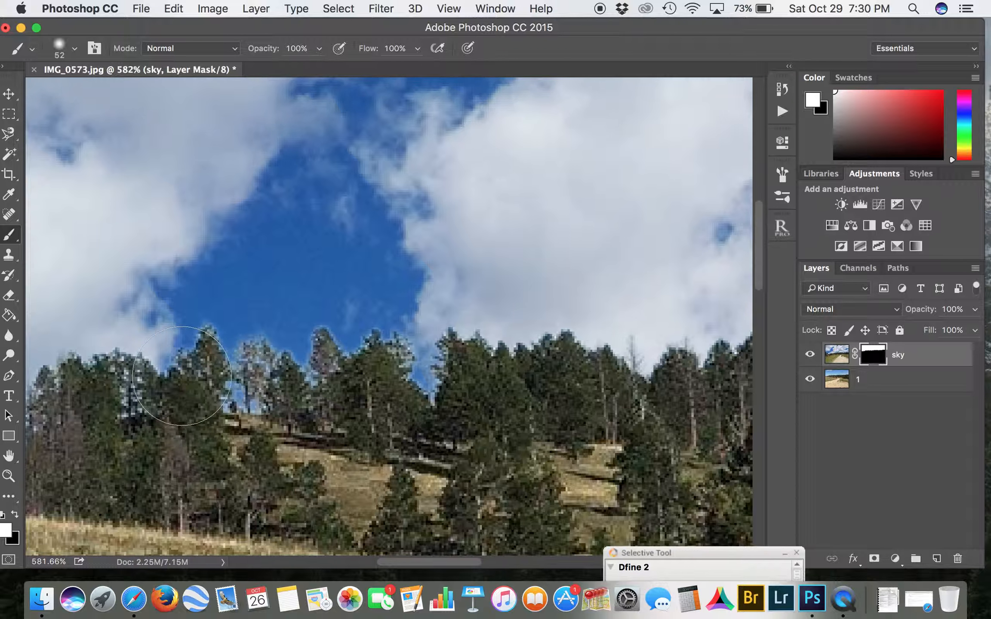
scroll(181, 376, left, 4)
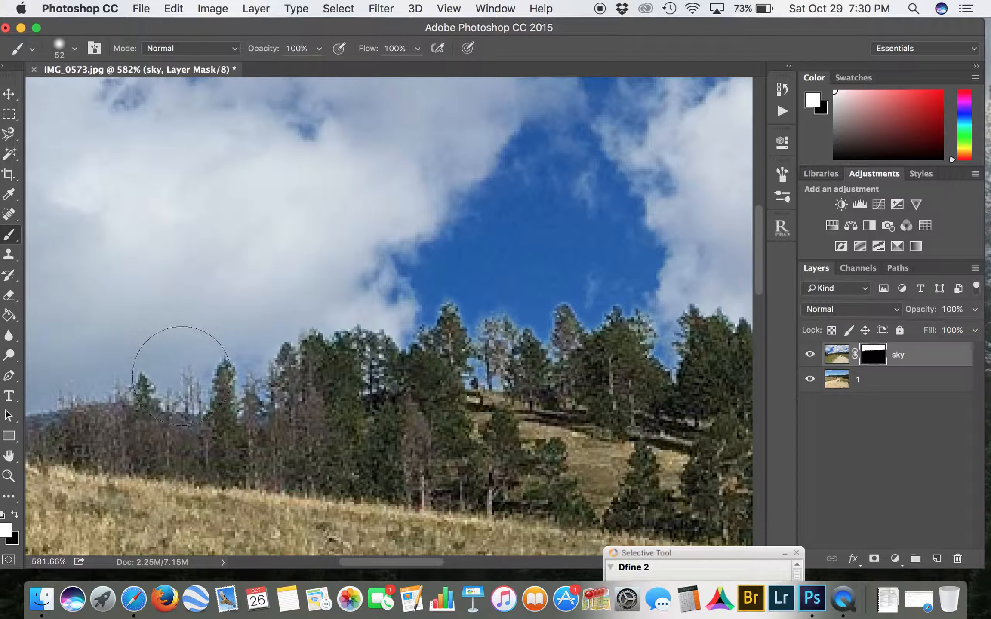
scroll(181, 376, down, 10)
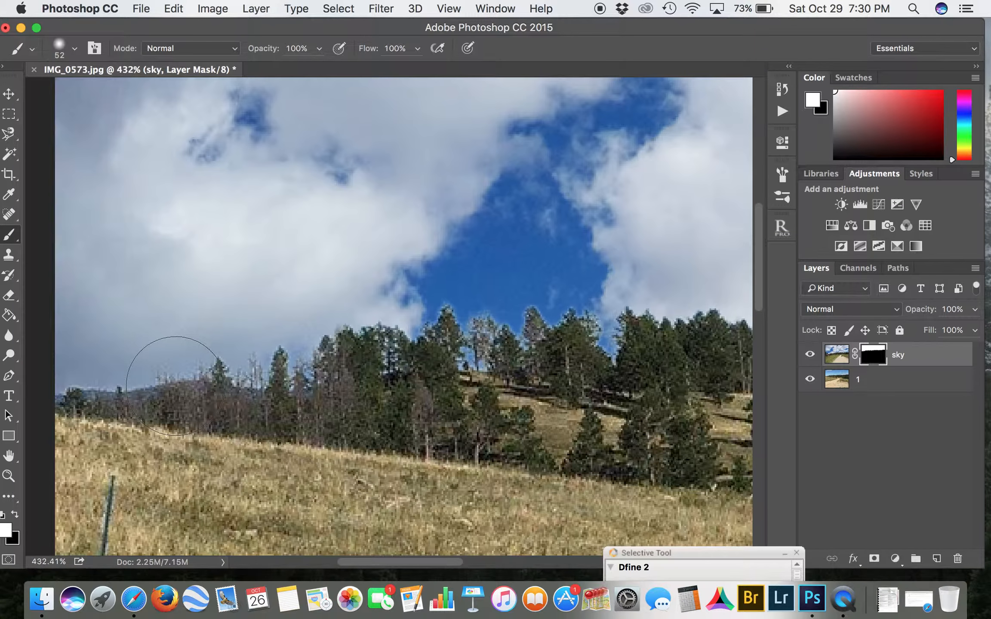
scroll(175, 394, down, 4)
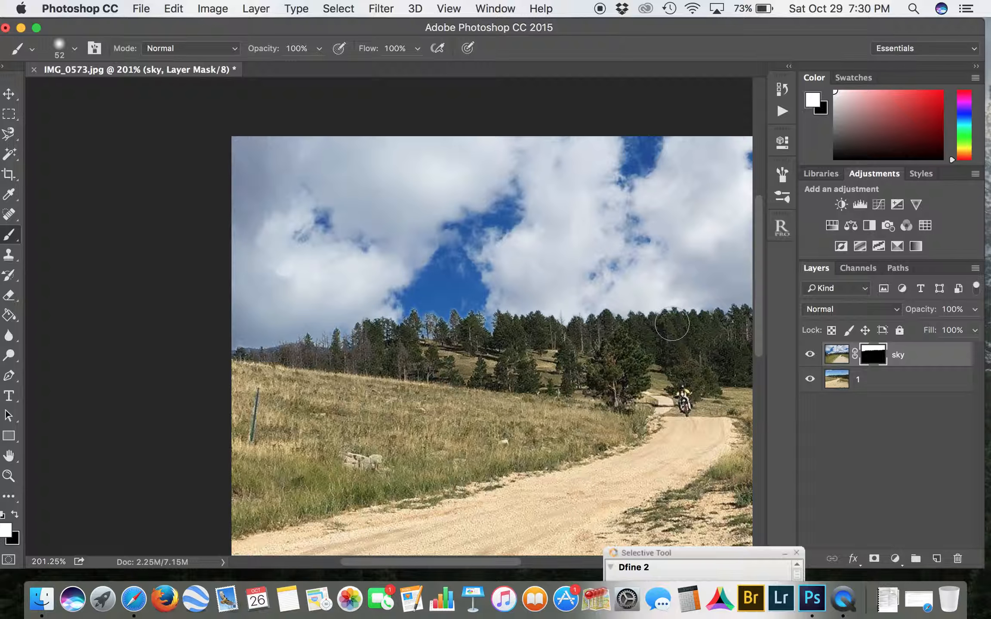
scroll(672, 323, right, 8)
scroll(658, 344, down, 2)
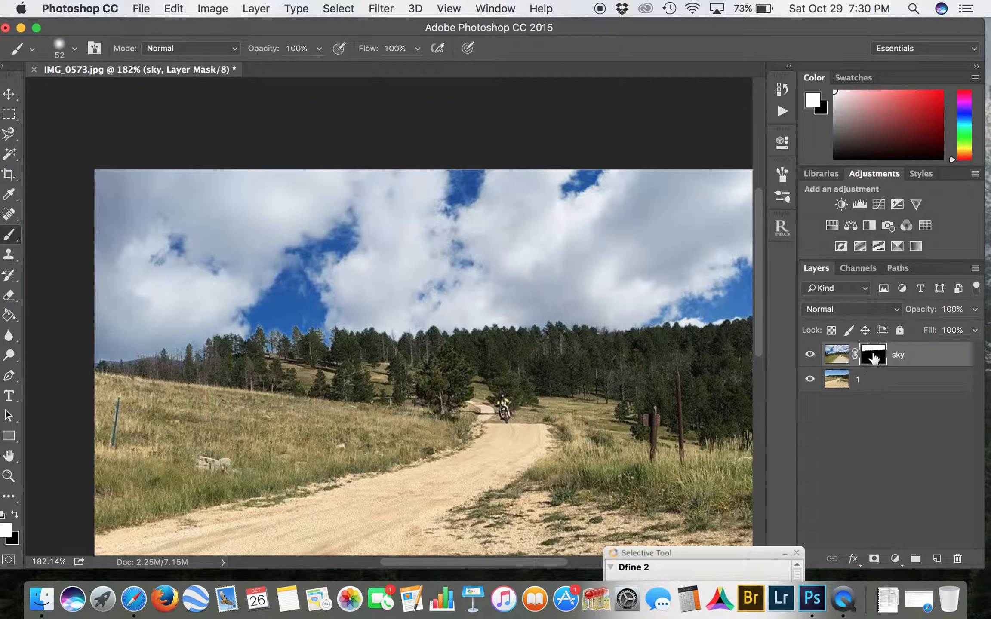
scroll(539, 298, up, 4)
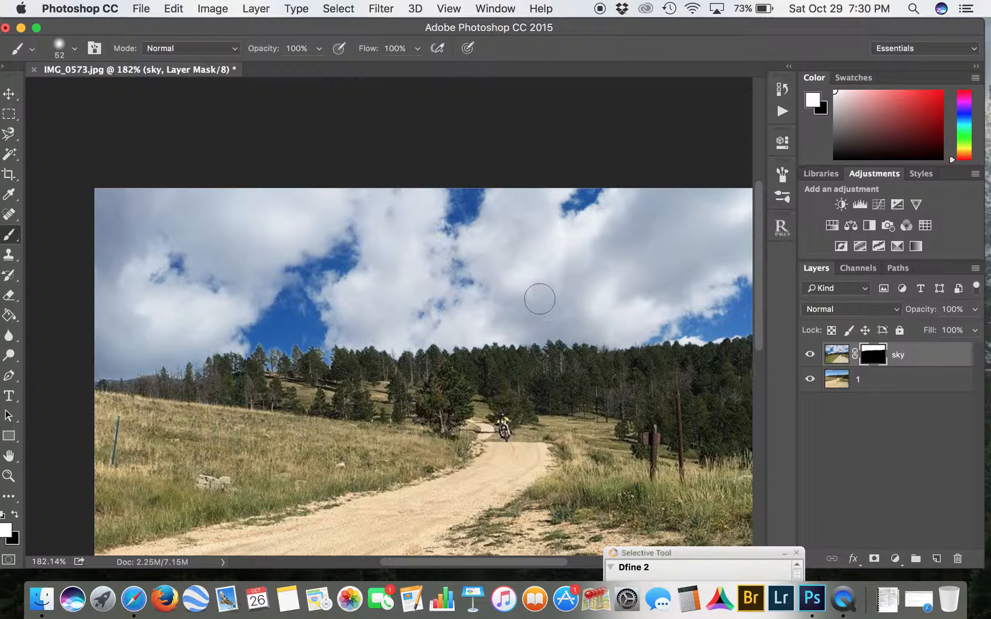
scroll(540, 298, up, 8)
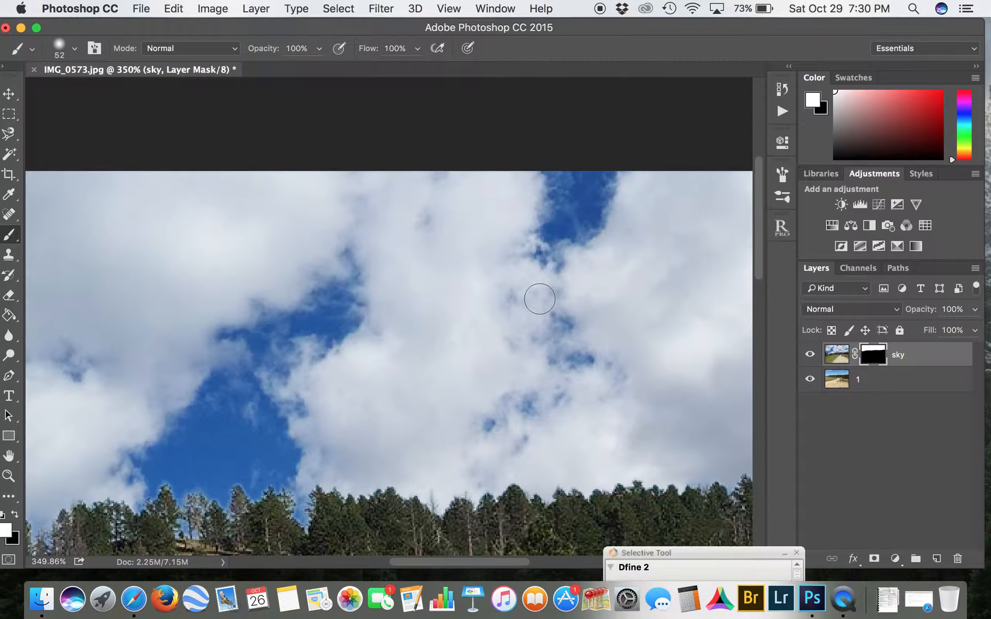
scroll(540, 298, down, 3)
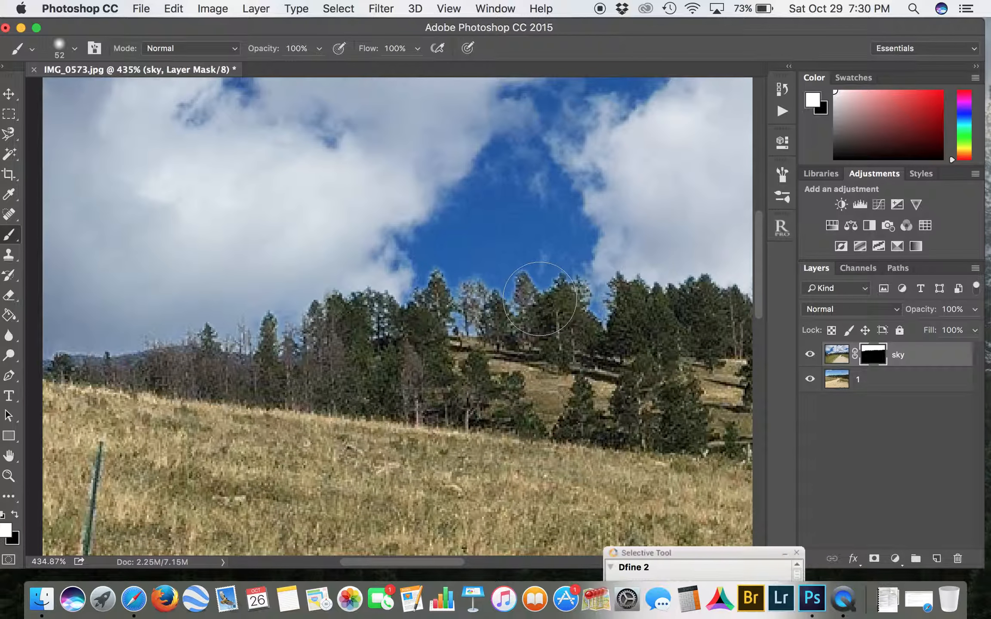
Step: Set the brush to 15 px at 6% opacity and paint white lightly along the treetop edges on the sky layer's mask
scroll(540, 298, up, 4)
scroll(540, 299, up, 1)
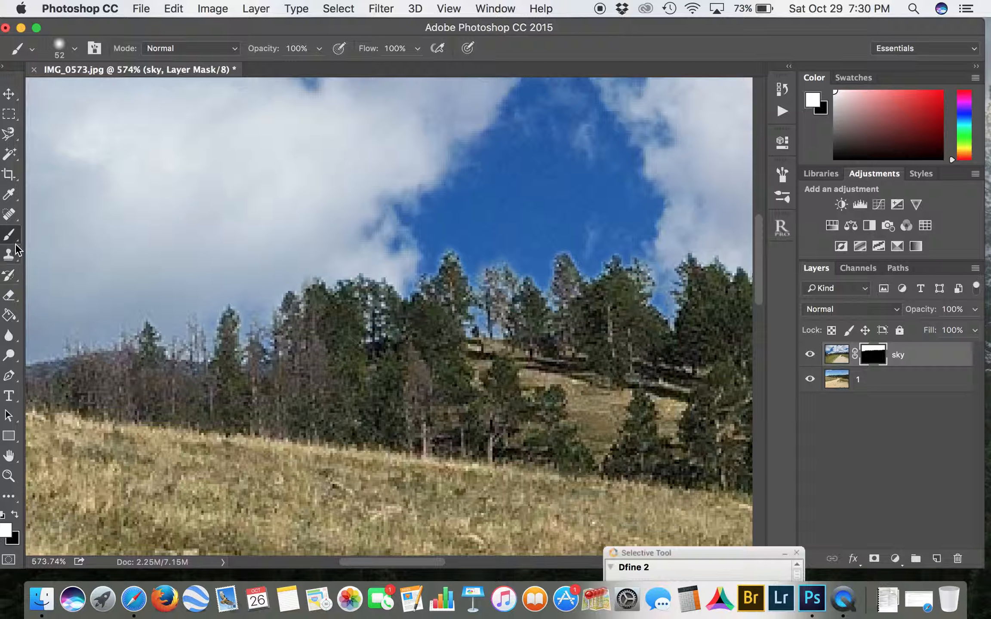
click(73, 49)
drag(98, 92, 87, 92)
mouse_move(502, 231)
mouse_down()
mouse_move(521, 260)
mouse_move(524, 250)
mouse_move(501, 241)
mouse_move(477, 262)
mouse_move(518, 235)
mouse_move(543, 246)
mouse_move(537, 268)
mouse_move(543, 238)
mouse_move(579, 240)
mouse_move(587, 258)
mouse_move(582, 251)
mouse_move(601, 254)
mouse_move(604, 241)
mouse_move(624, 238)
mouse_move(632, 249)
mouse_move(654, 240)
mouse_move(666, 304)
mouse_up()
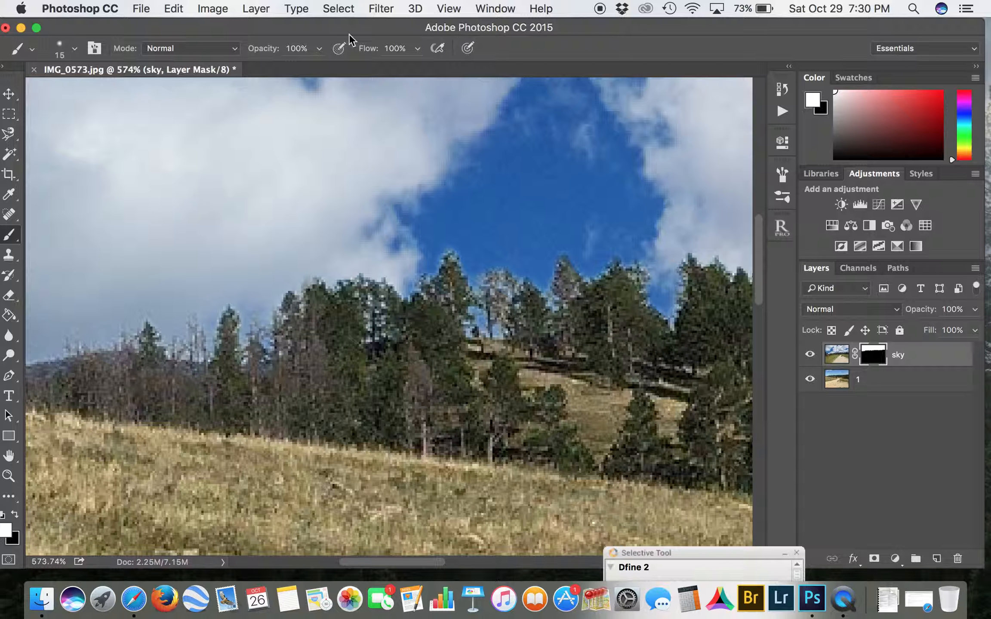
click(319, 50)
mouse_move(464, 247)
mouse_down()
mouse_move(439, 250)
mouse_move(435, 238)
mouse_move(425, 259)
mouse_move(437, 237)
mouse_move(516, 255)
mouse_move(505, 273)
mouse_move(491, 259)
mouse_move(566, 245)
mouse_move(554, 227)
mouse_move(621, 251)
mouse_move(673, 288)
mouse_move(670, 298)
mouse_move(686, 240)
mouse_move(712, 258)
mouse_move(701, 229)
mouse_up()
scroll(412, 100, down, 5)
scroll(412, 100, down, 8)
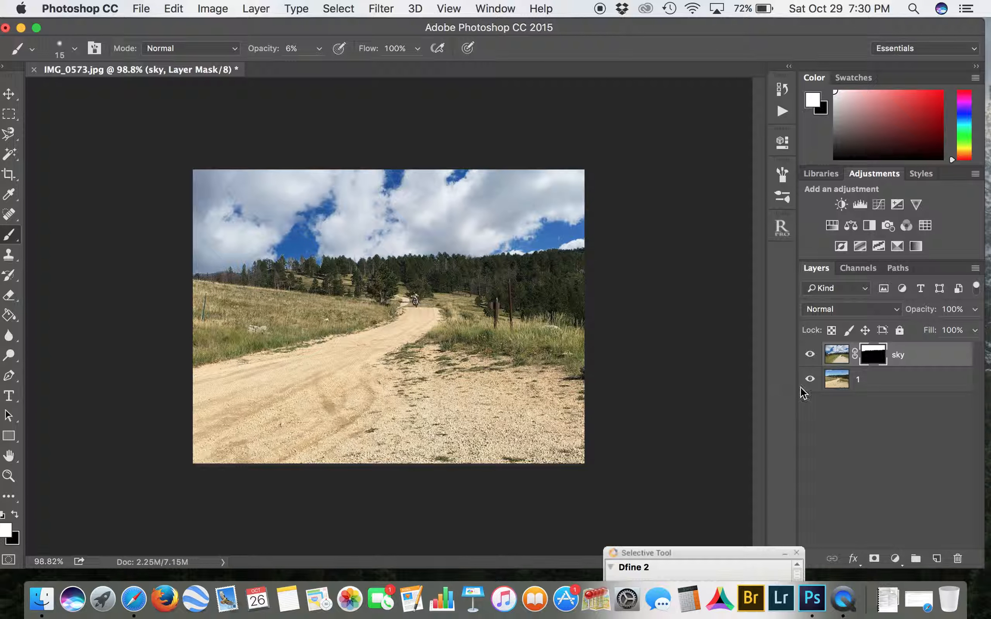
Step: Toggle the sky layer's visibility repeatedly to compare the original sky with the replacement
click(810, 357)
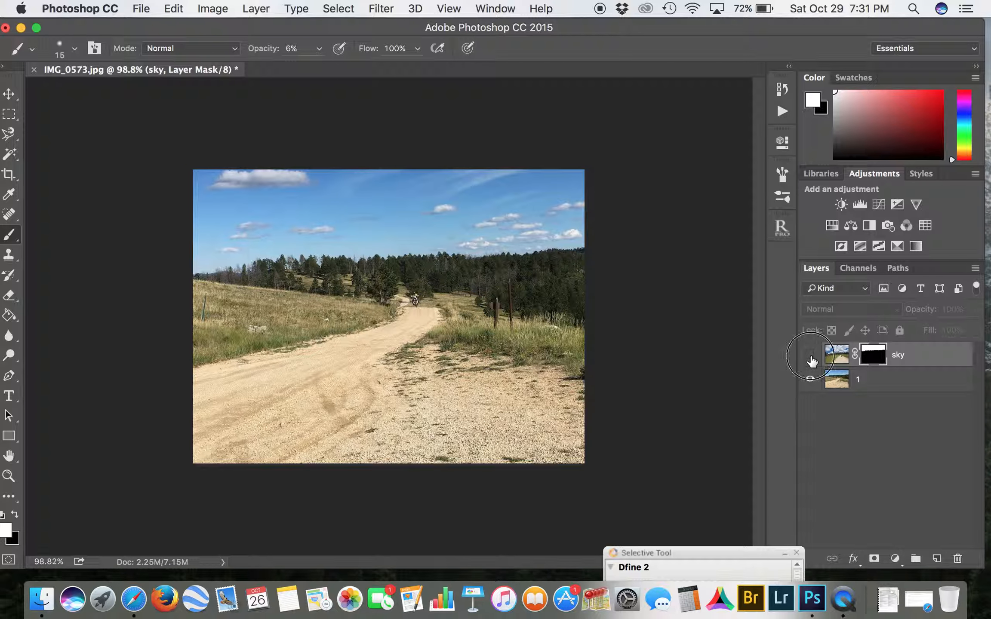
click(810, 357)
click(810, 357)
click(811, 357)
click(810, 357)
click(811, 357)
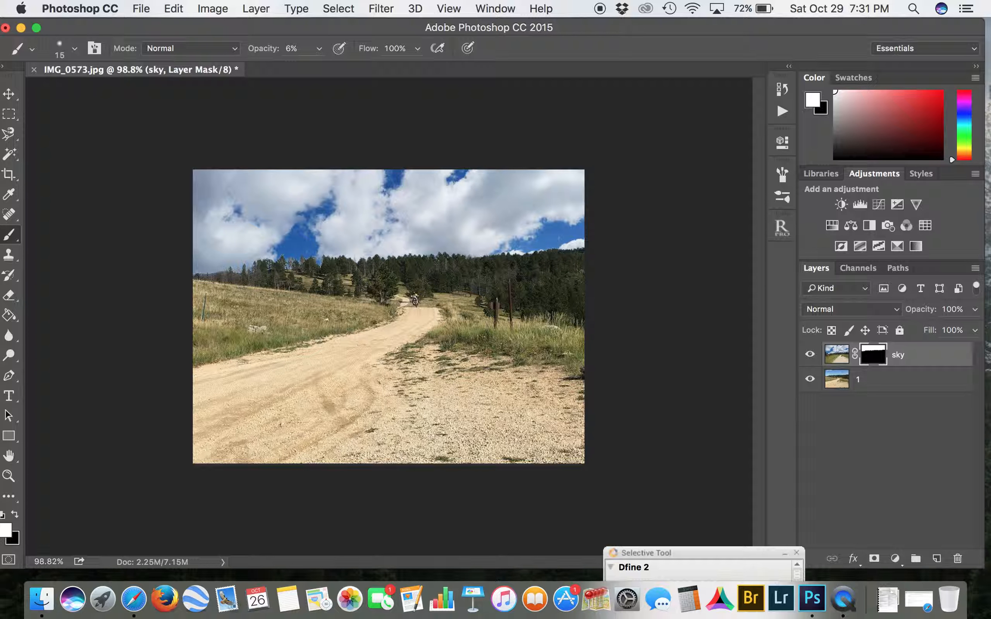
click(844, 602)
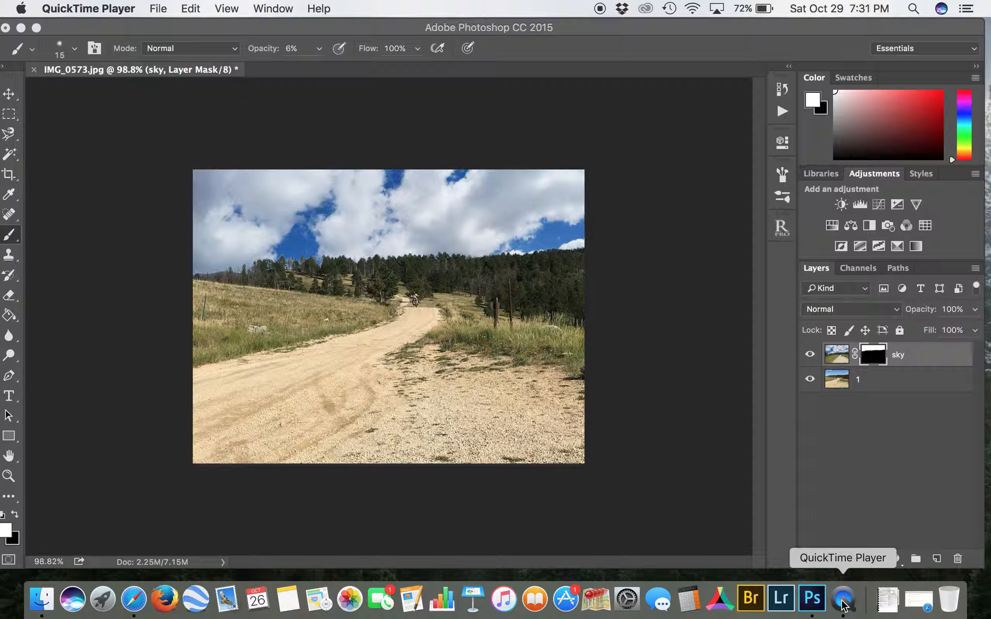
click(842, 602)
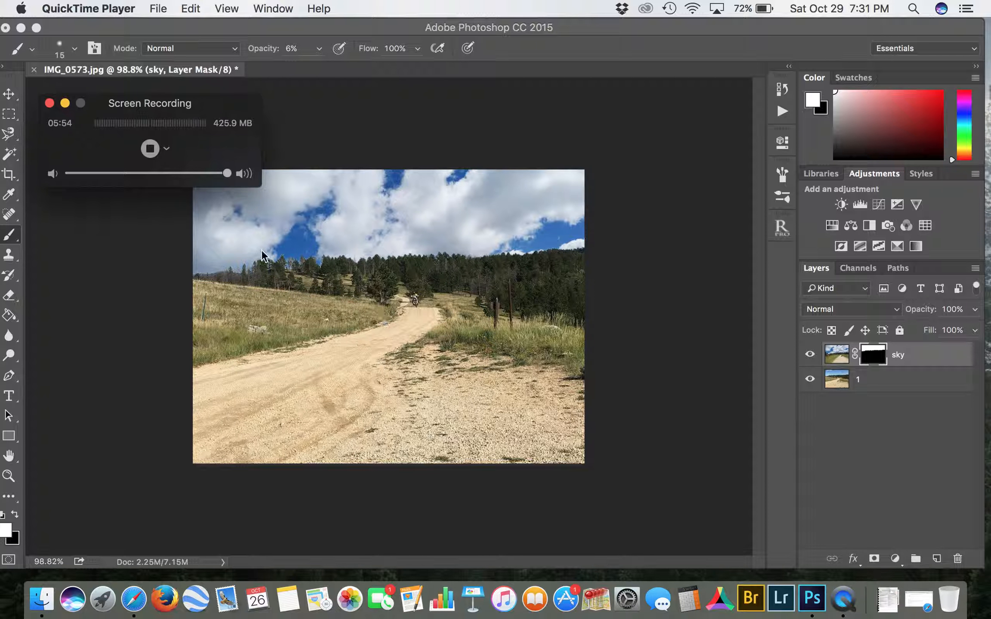